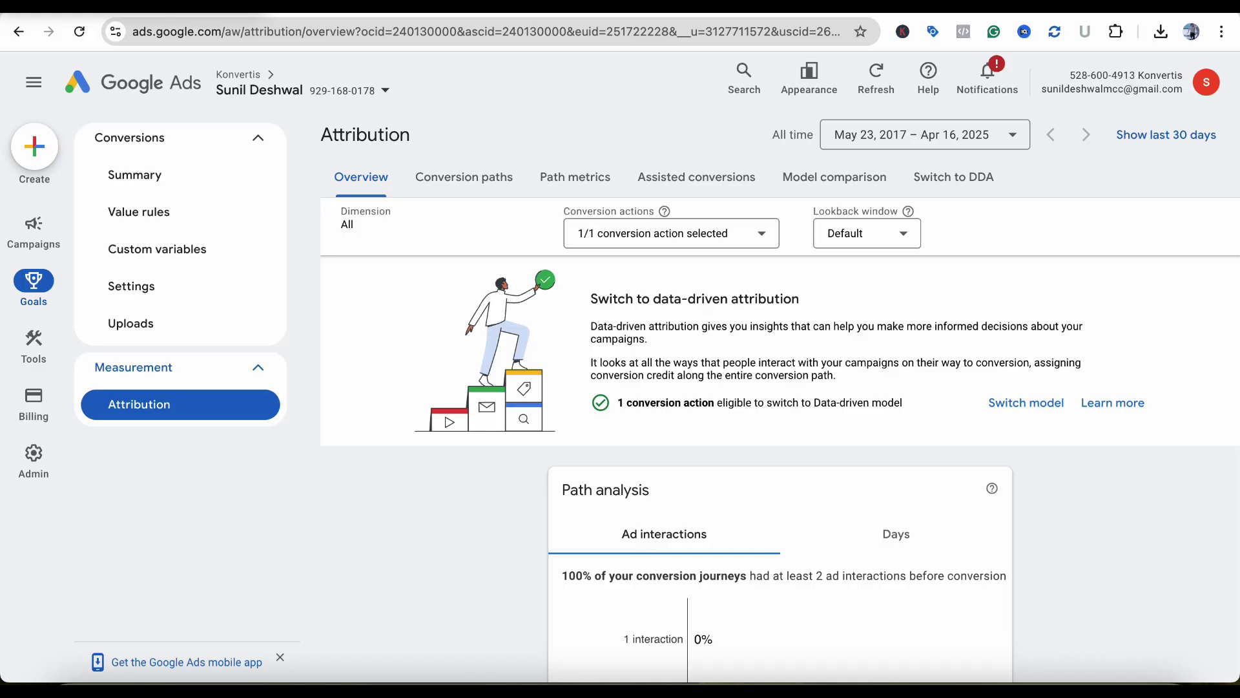
Open the Conversion paths report in Attribution and view the paths by the Campaign type dimension
click(463, 177)
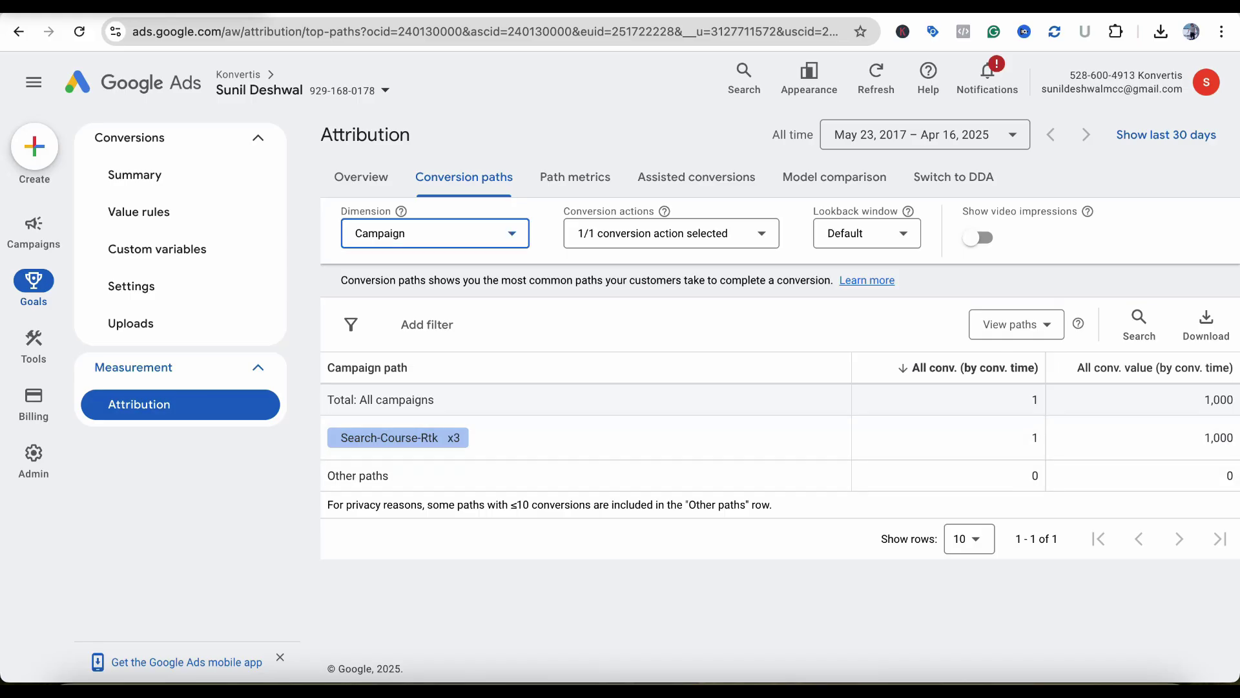
click(435, 233)
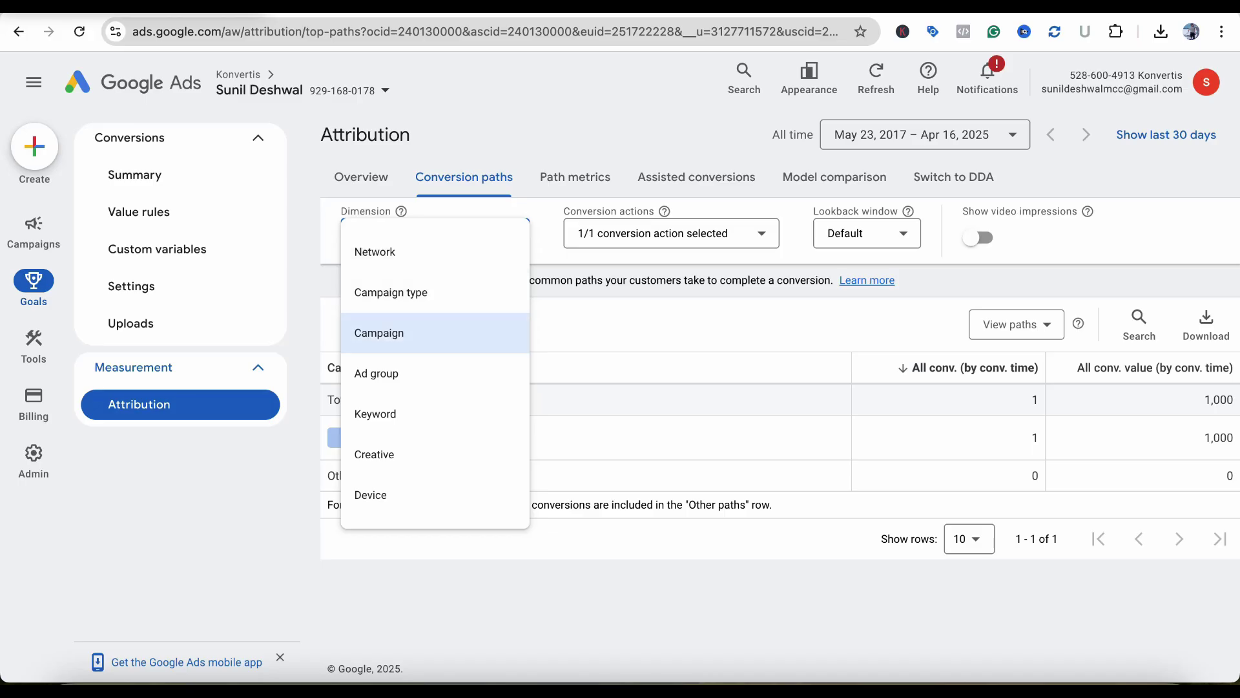
click(391, 292)
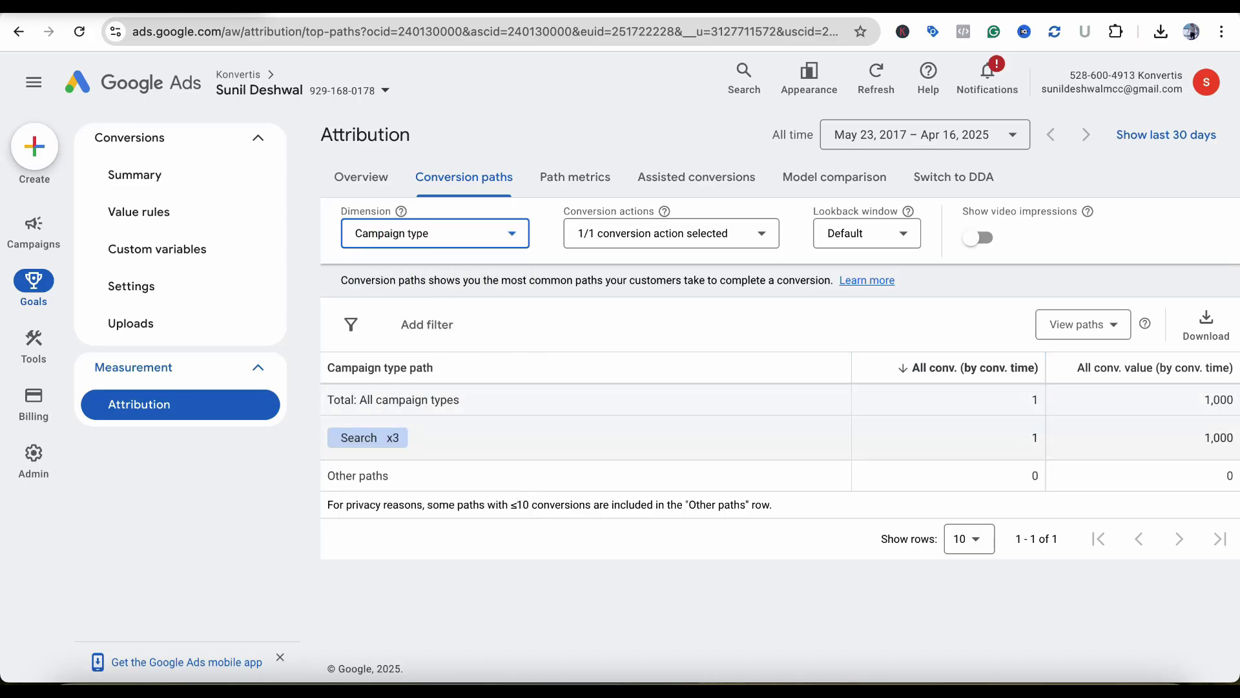
Switch the conversion paths dimension to Campaign and review the other available dimensions
click(435, 234)
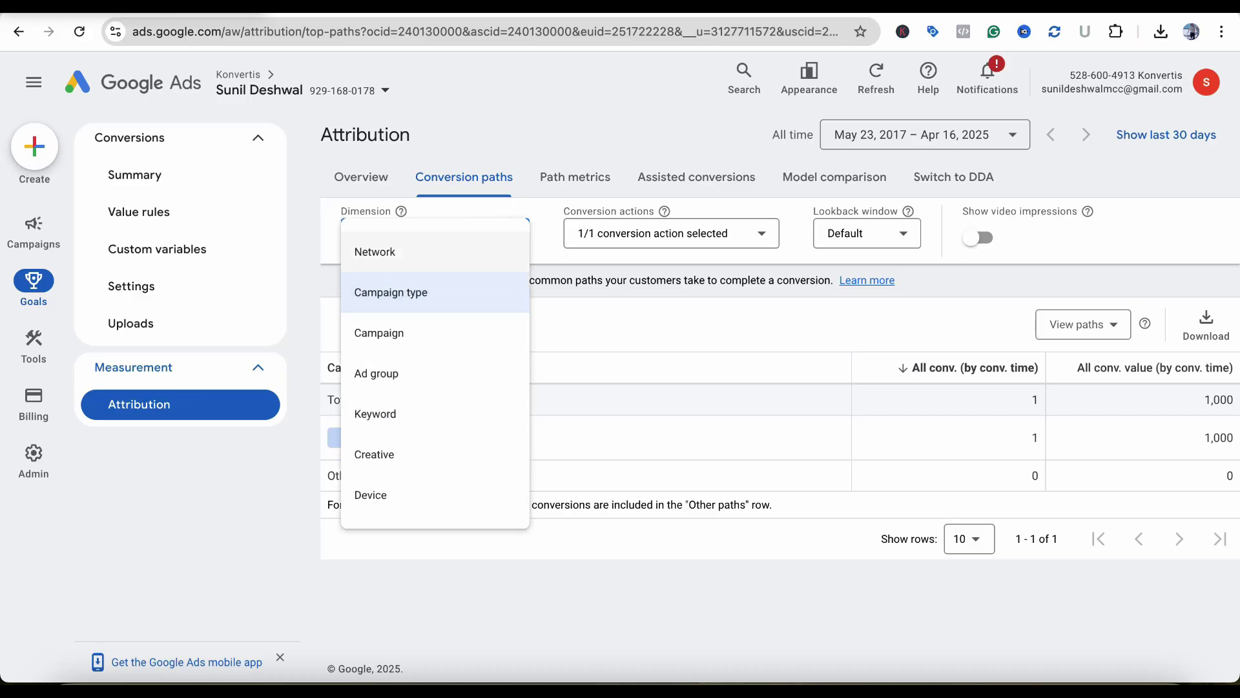
click(381, 330)
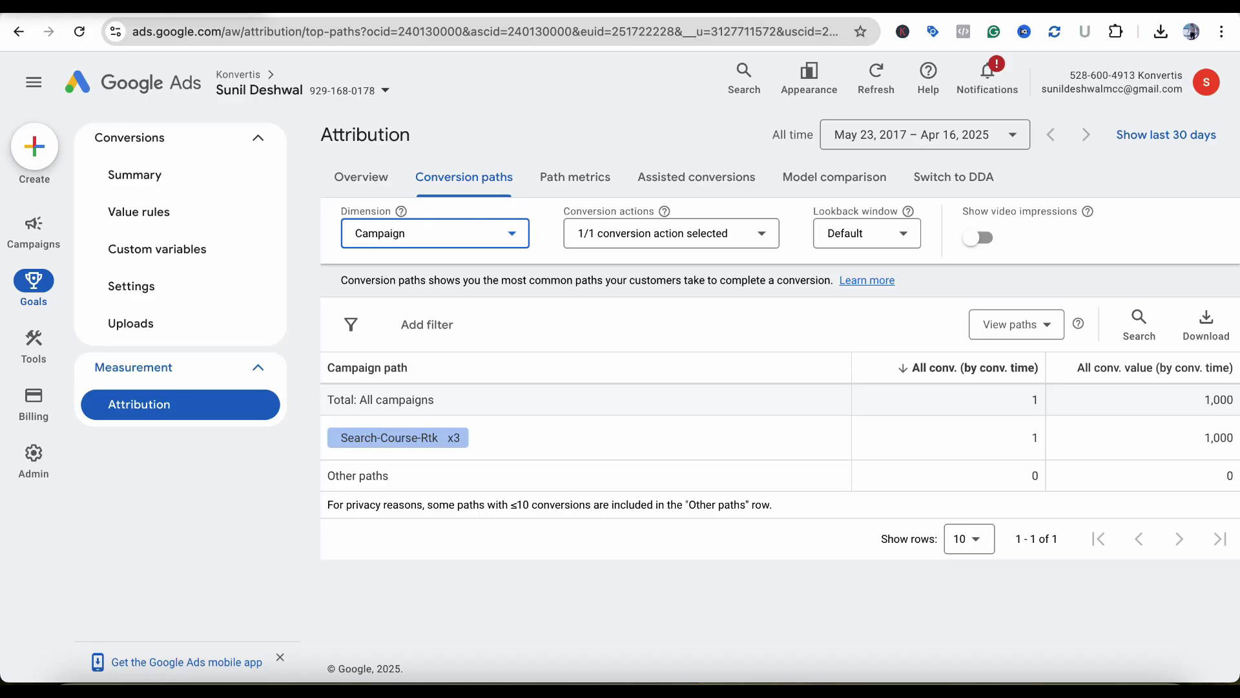
click(435, 233)
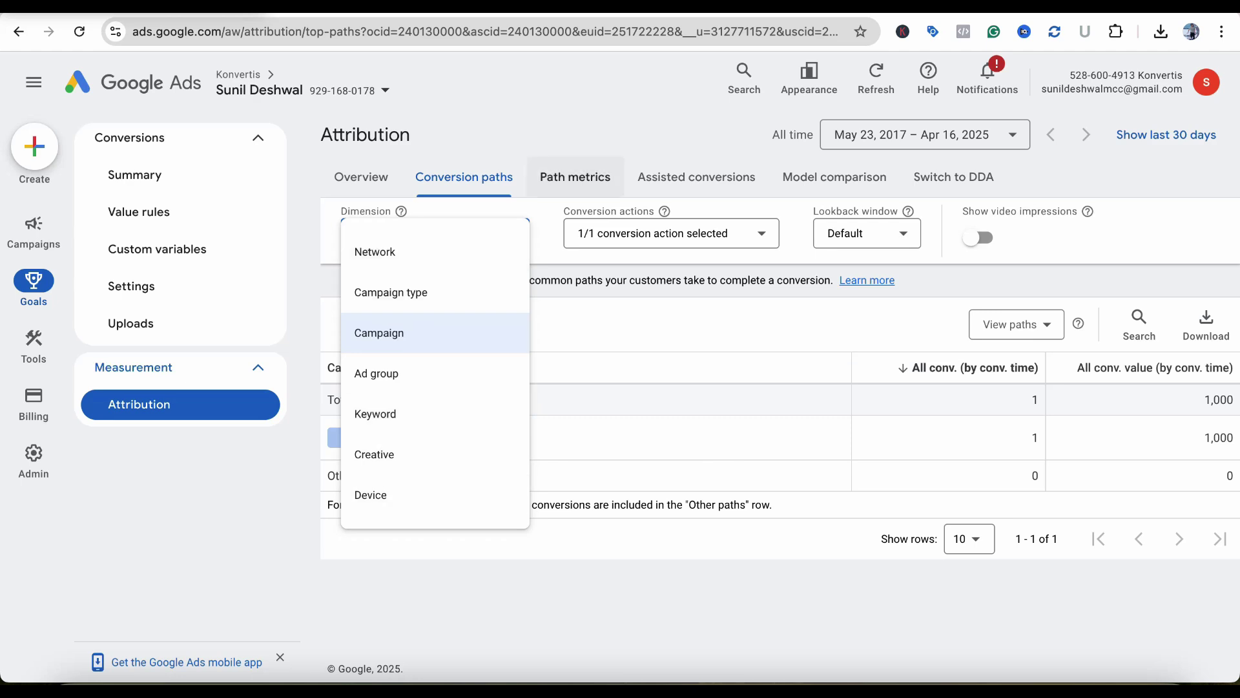
key(Escape)
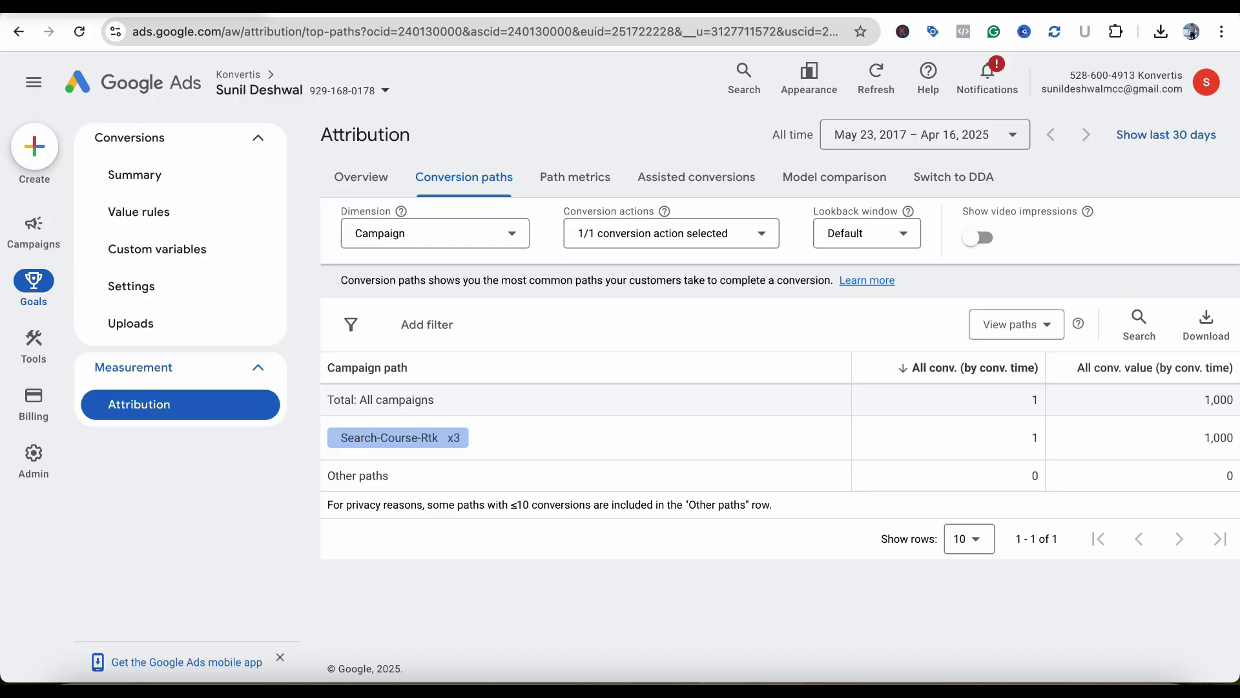
Expand the primary conversion actions in the report's filter and apply it with "lead form submitted" selected
click(672, 234)
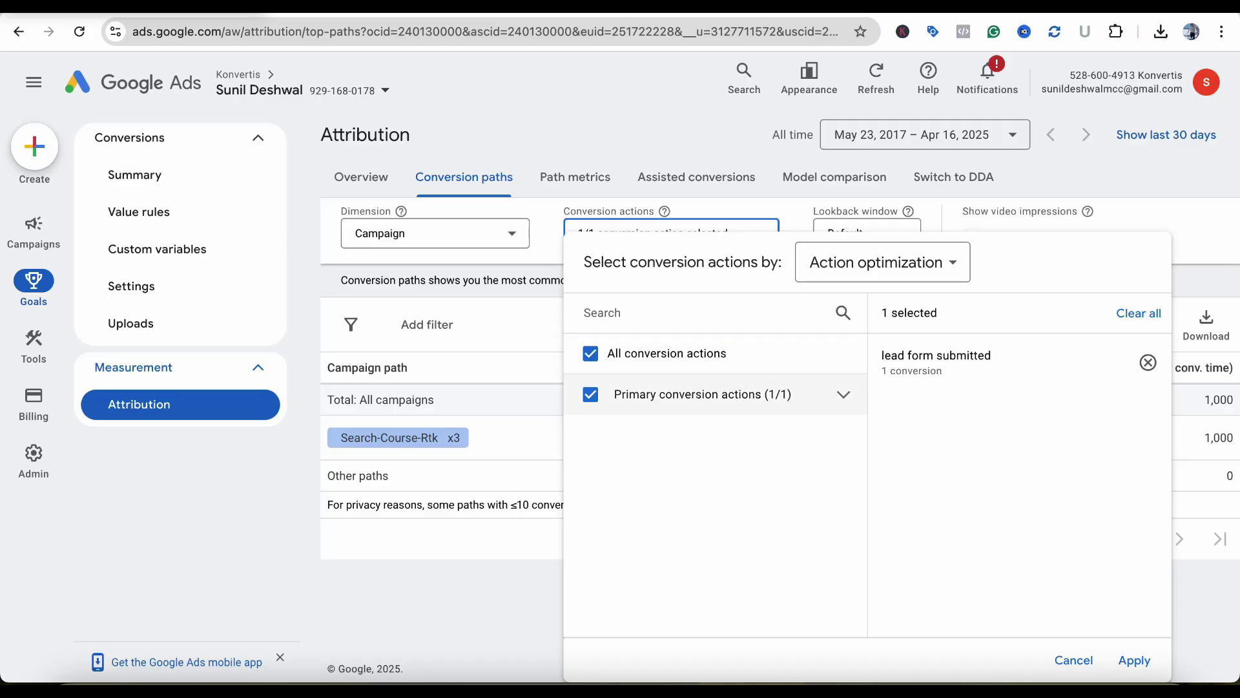
click(843, 394)
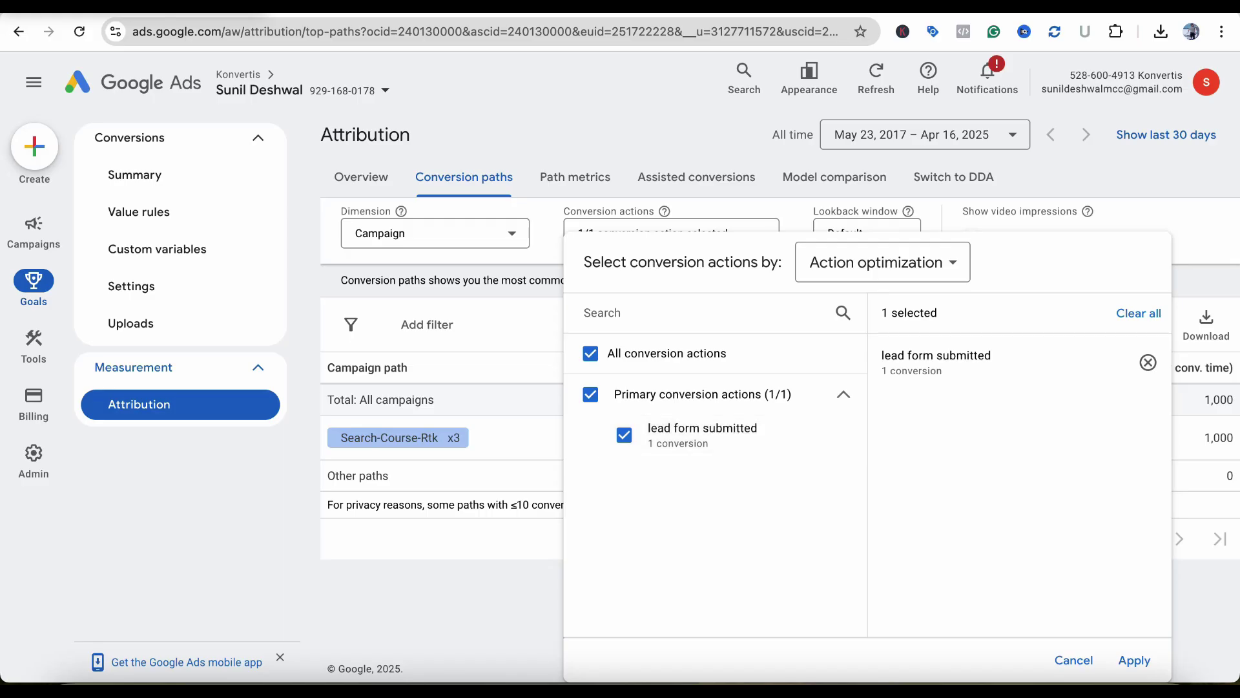
click(624, 435)
click(624, 435)
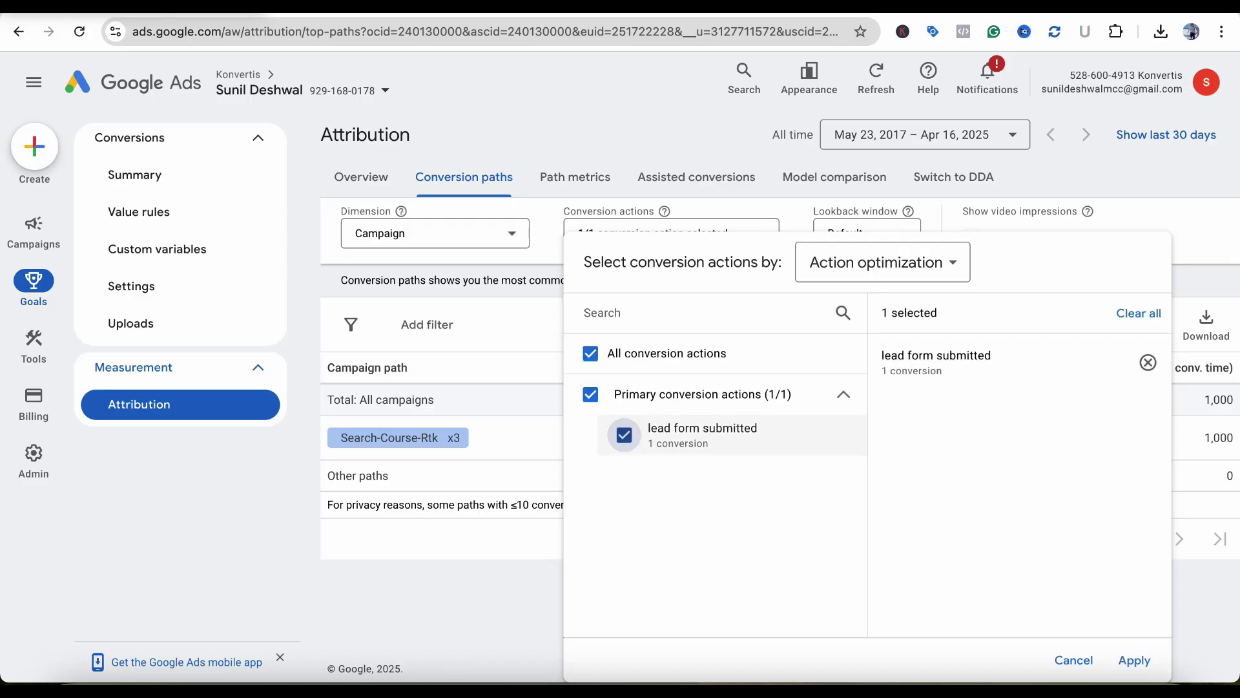
click(1135, 659)
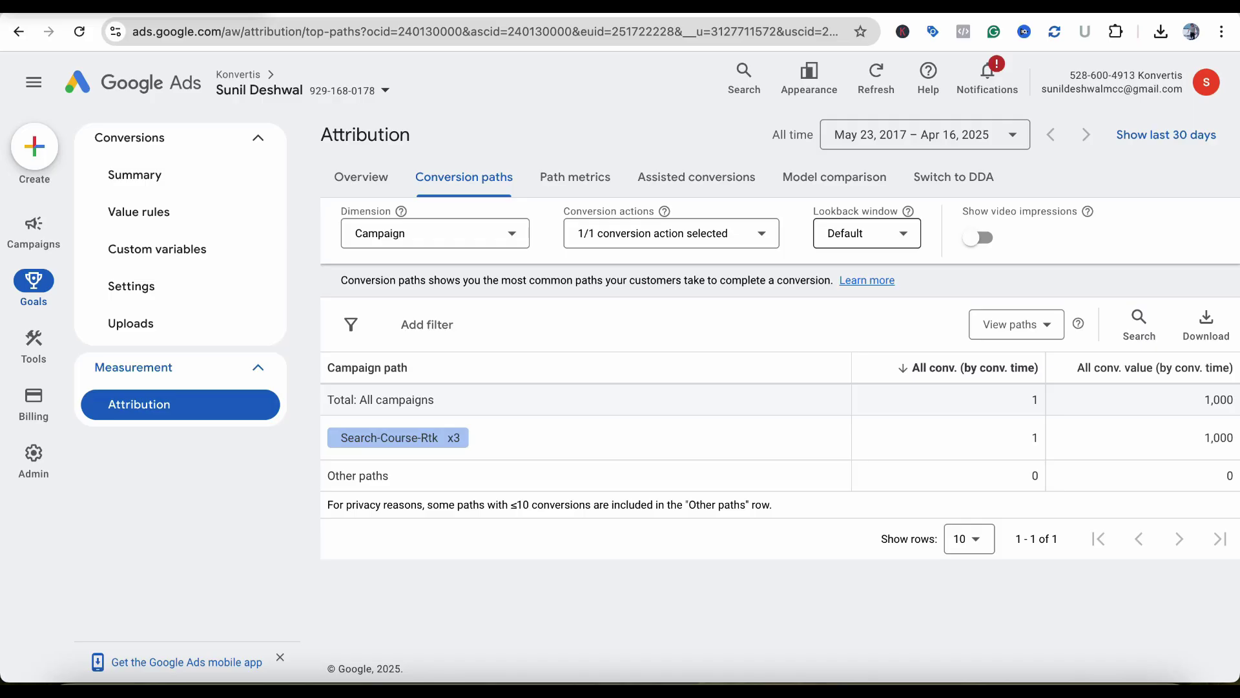
Review the explanation of the lookback window and its available periods
mouse_move(908, 211)
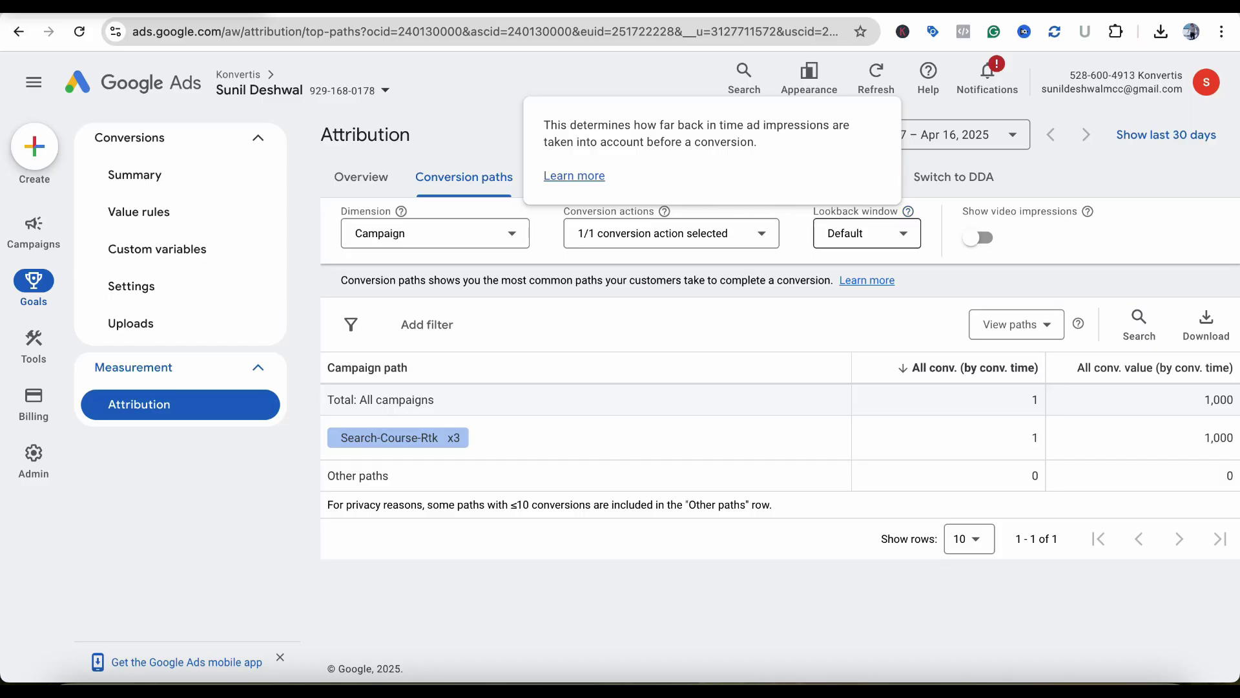
click(867, 234)
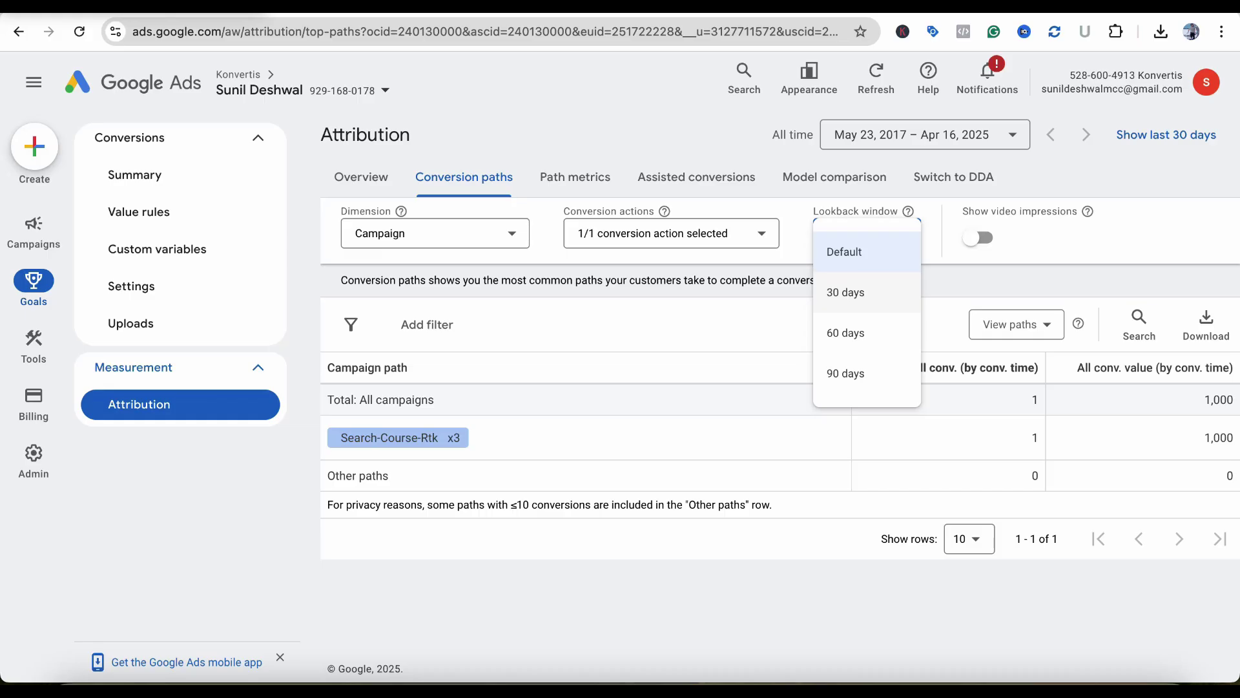
drag(826, 328, 866, 376)
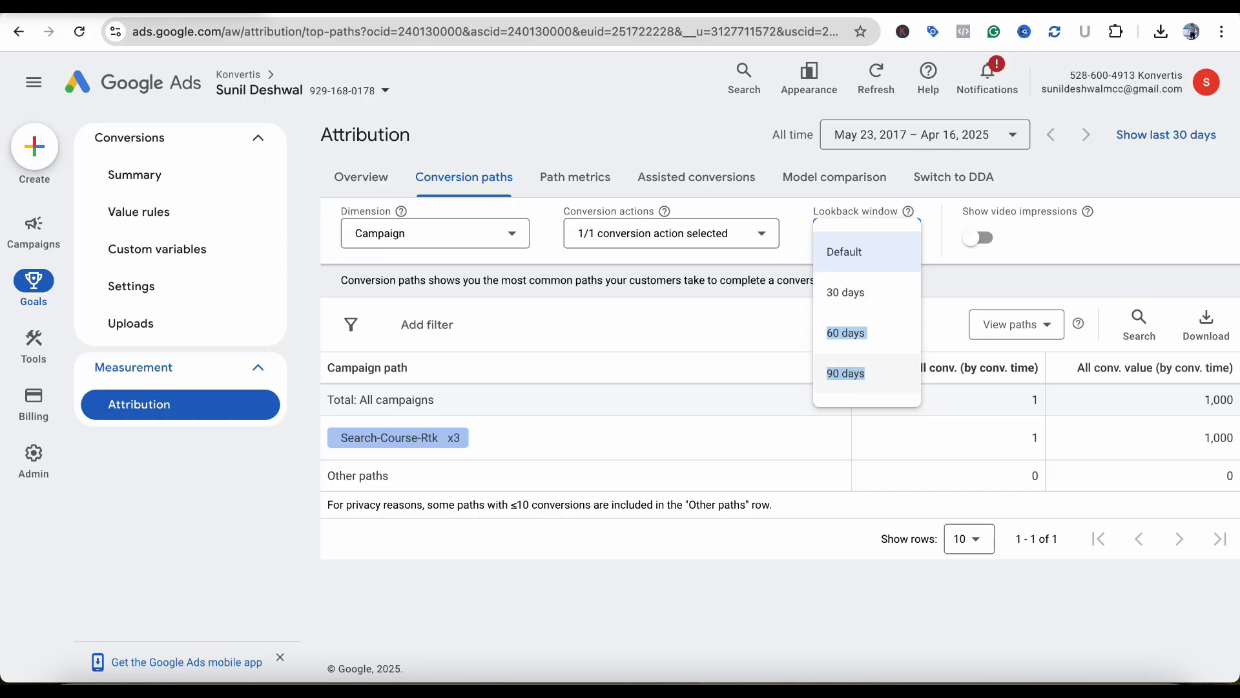
click(852, 374)
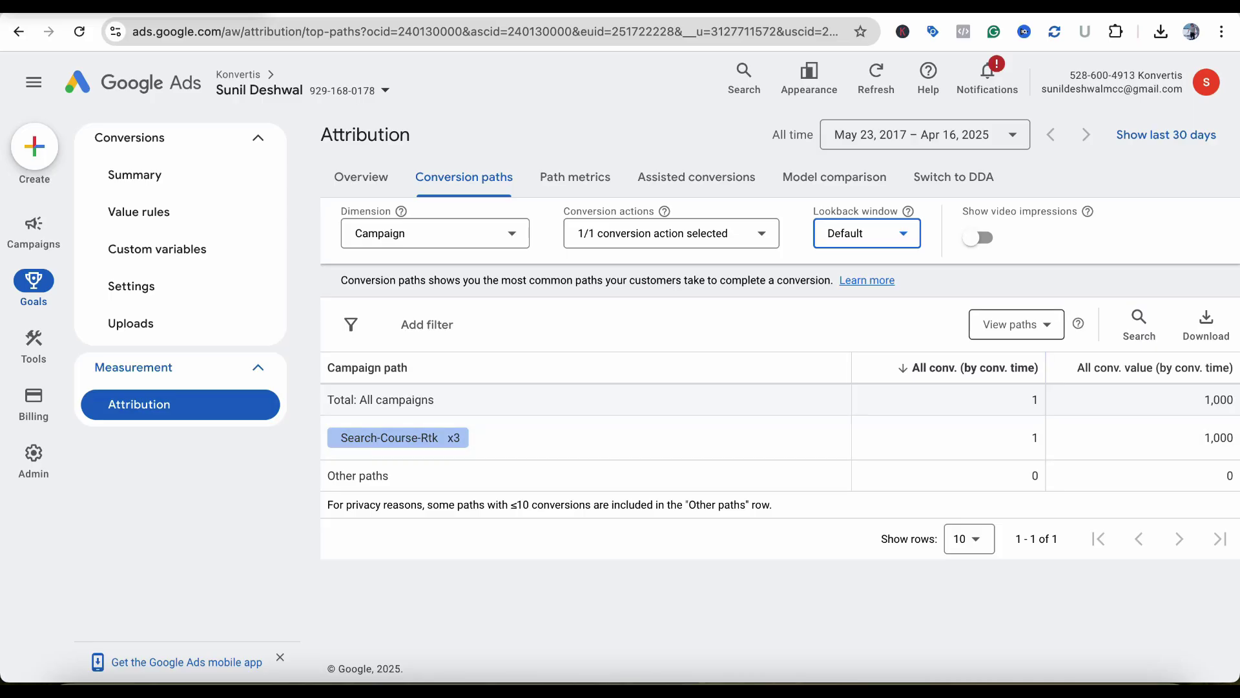
Switch the conversion paths table to show transition paths
click(1016, 324)
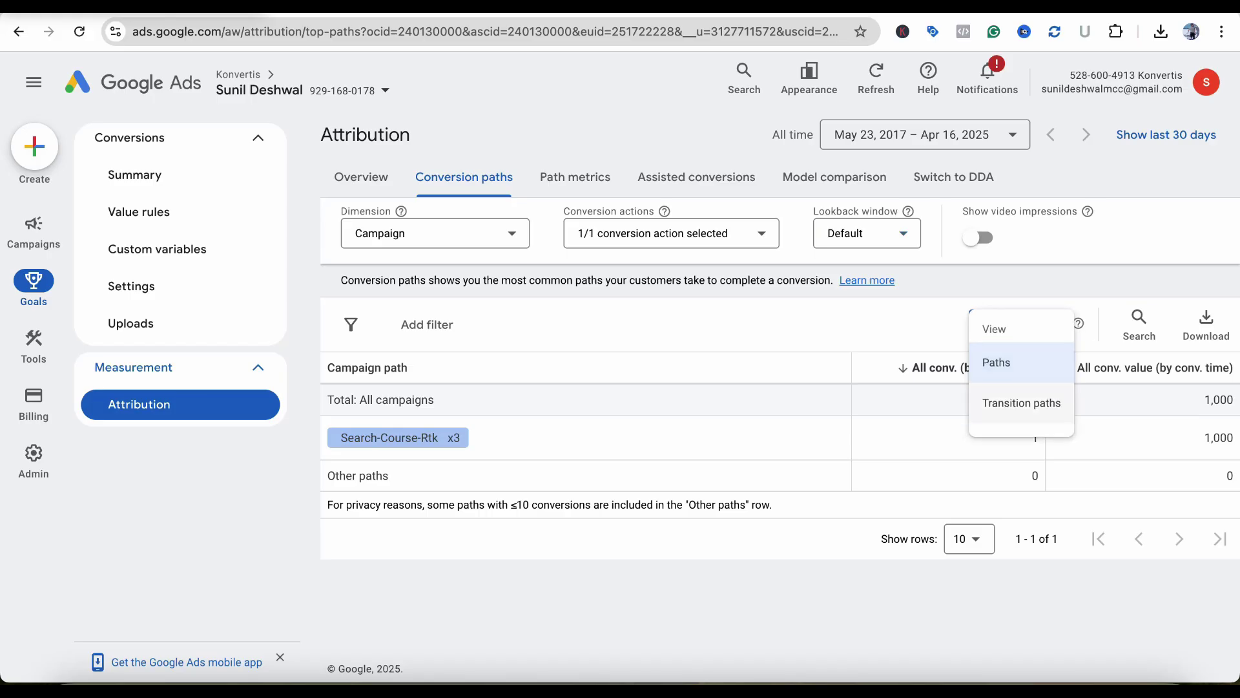
key(Escape)
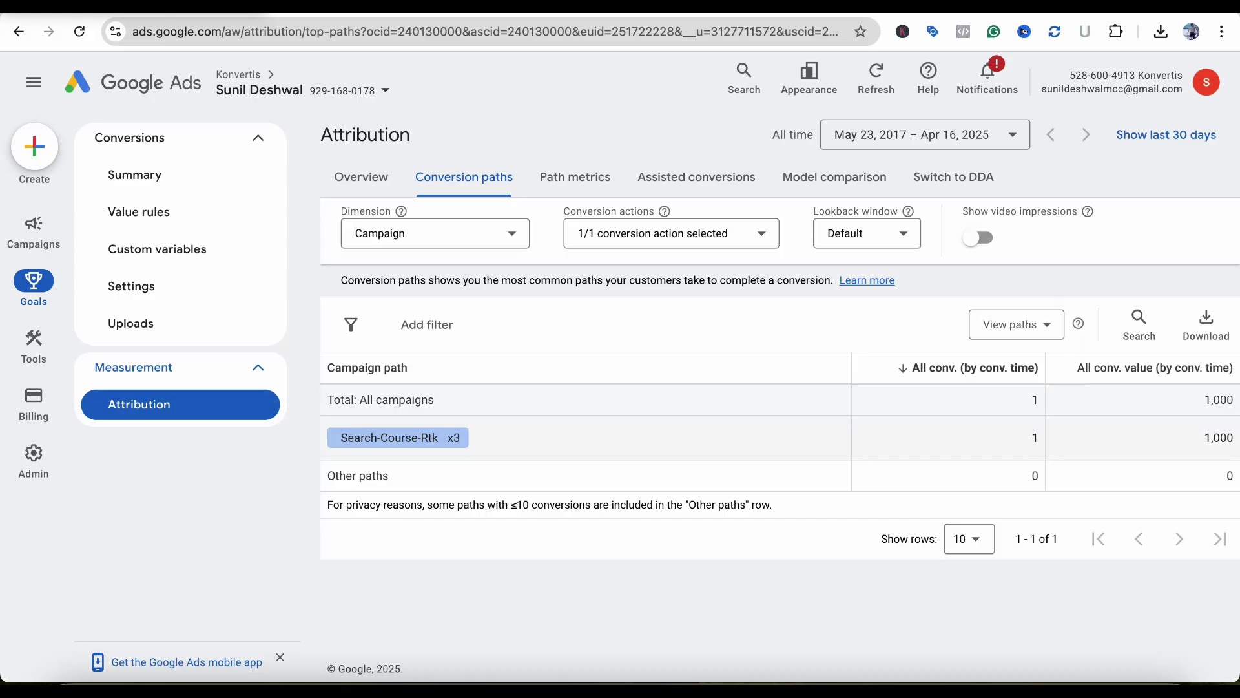
key(Return)
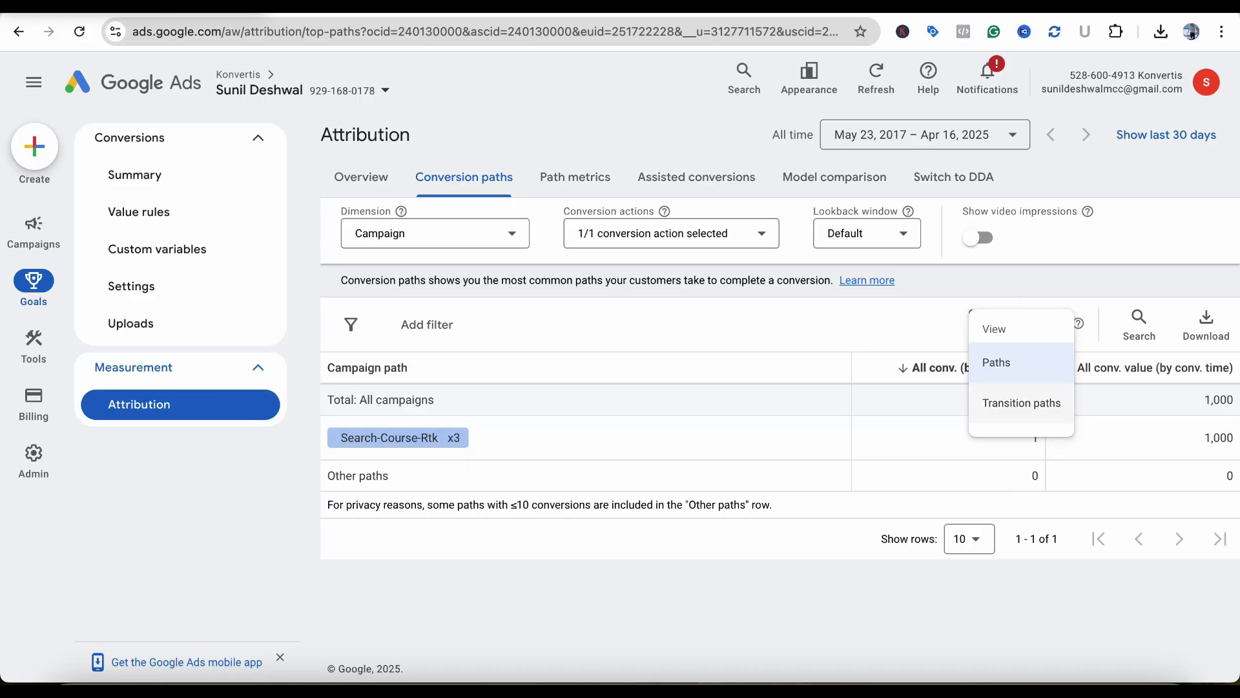
click(1021, 402)
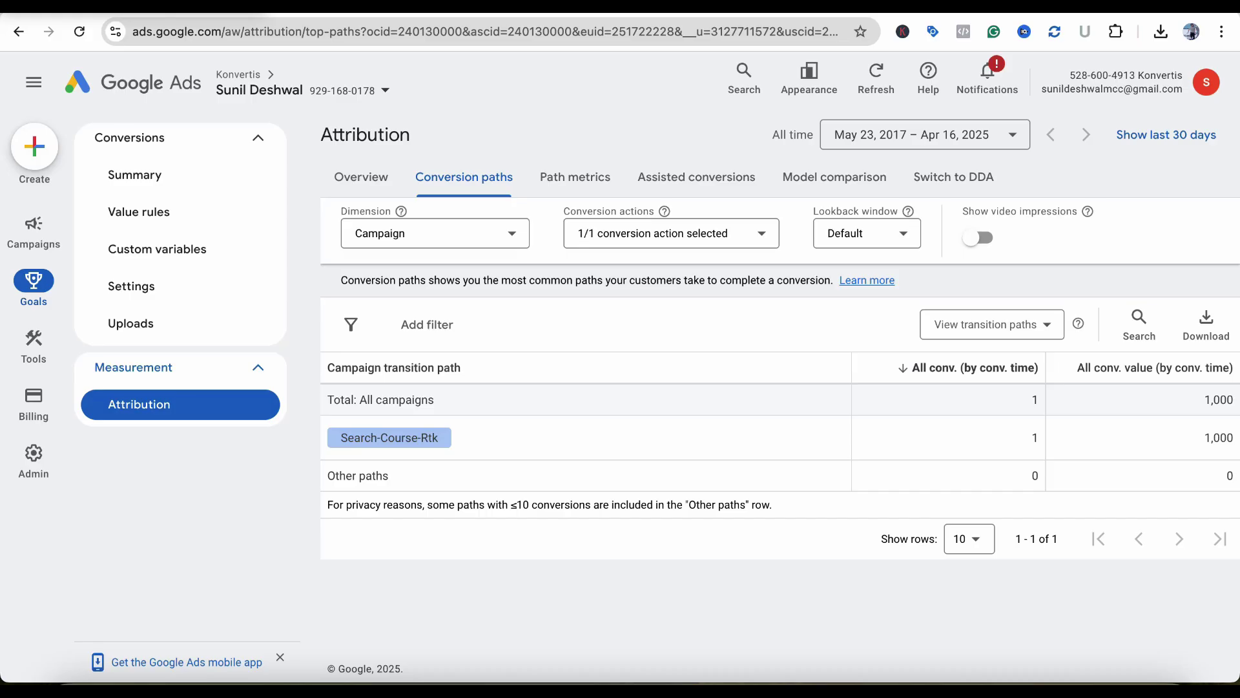
Open the Path metrics report and examine conversions by days to conversion, measured from the first interaction
click(575, 176)
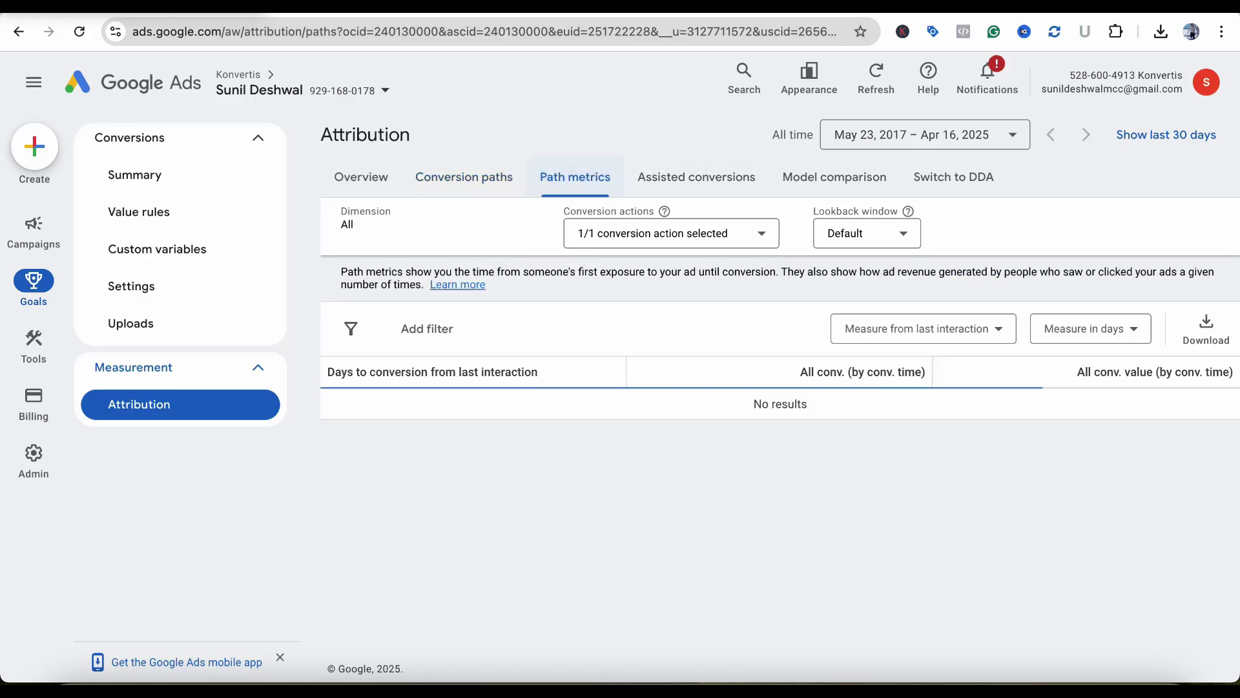
scroll(780, 403, down, 2)
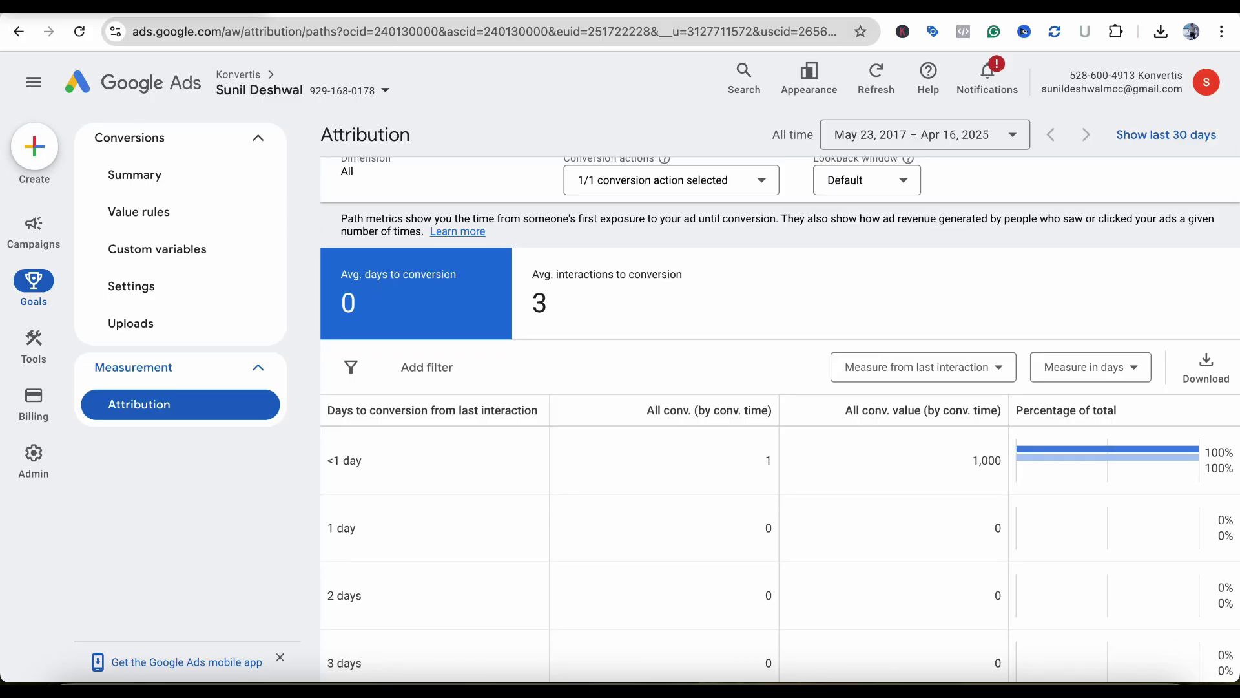
scroll(780, 420, down, 2)
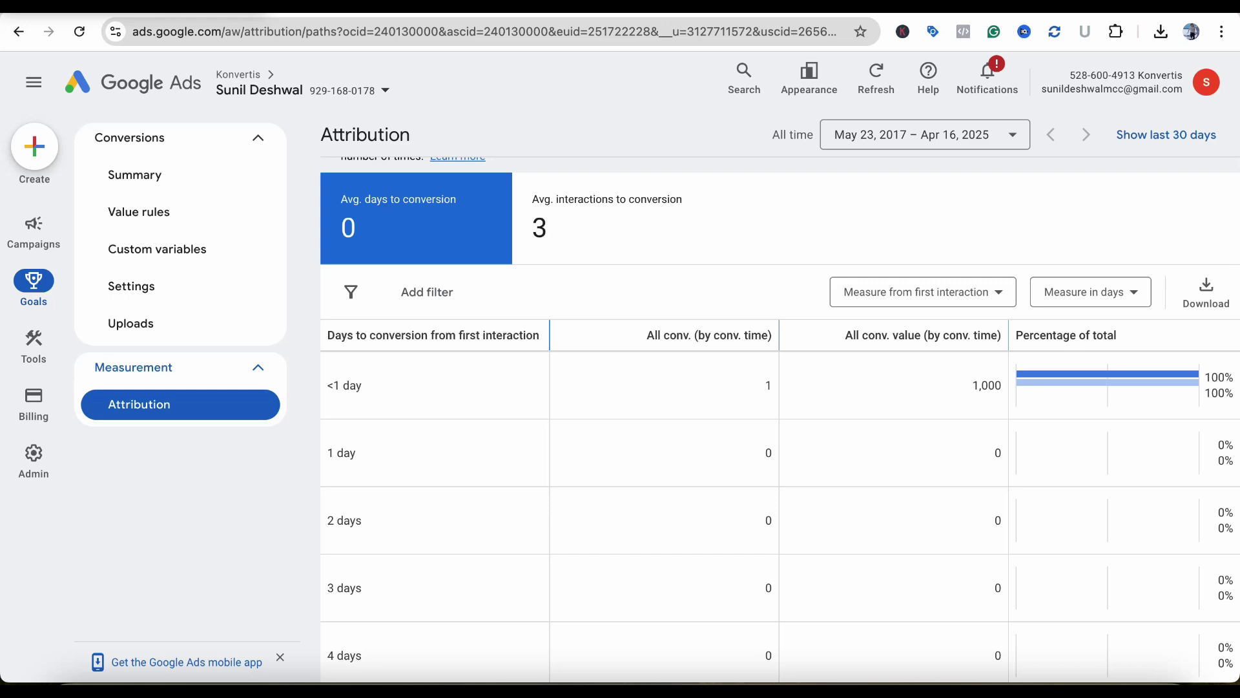
scroll(775, 388, down, 1)
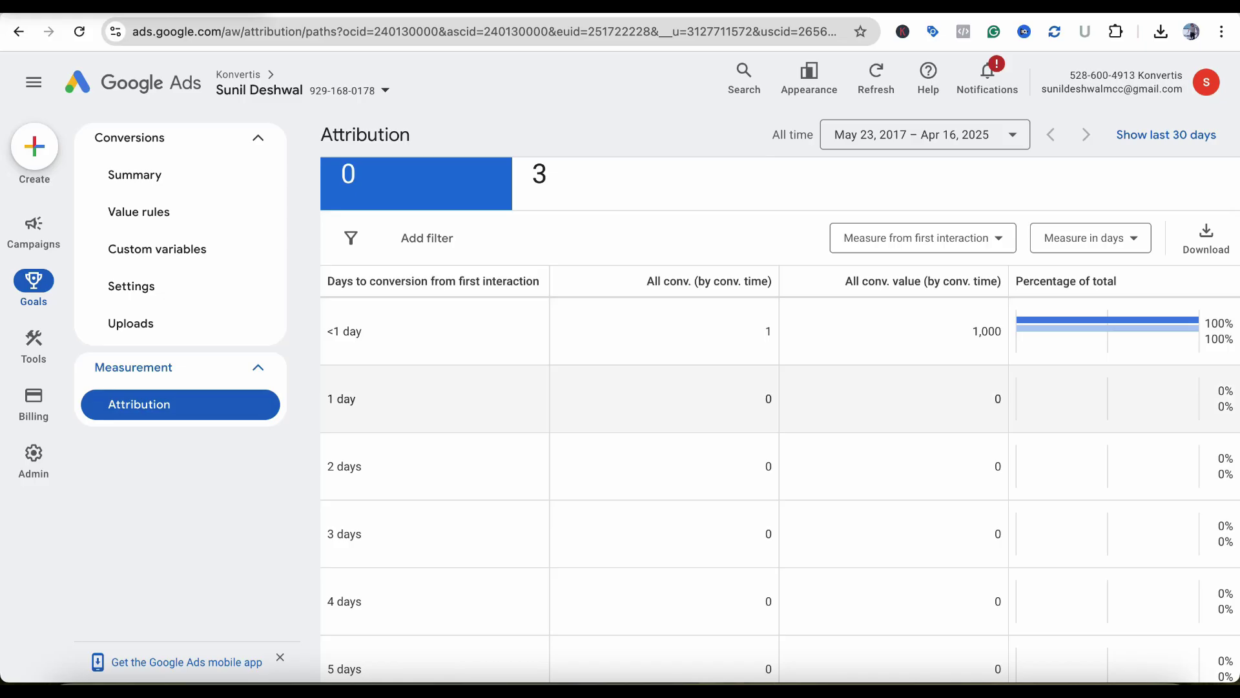
scroll(775, 581, down, 1)
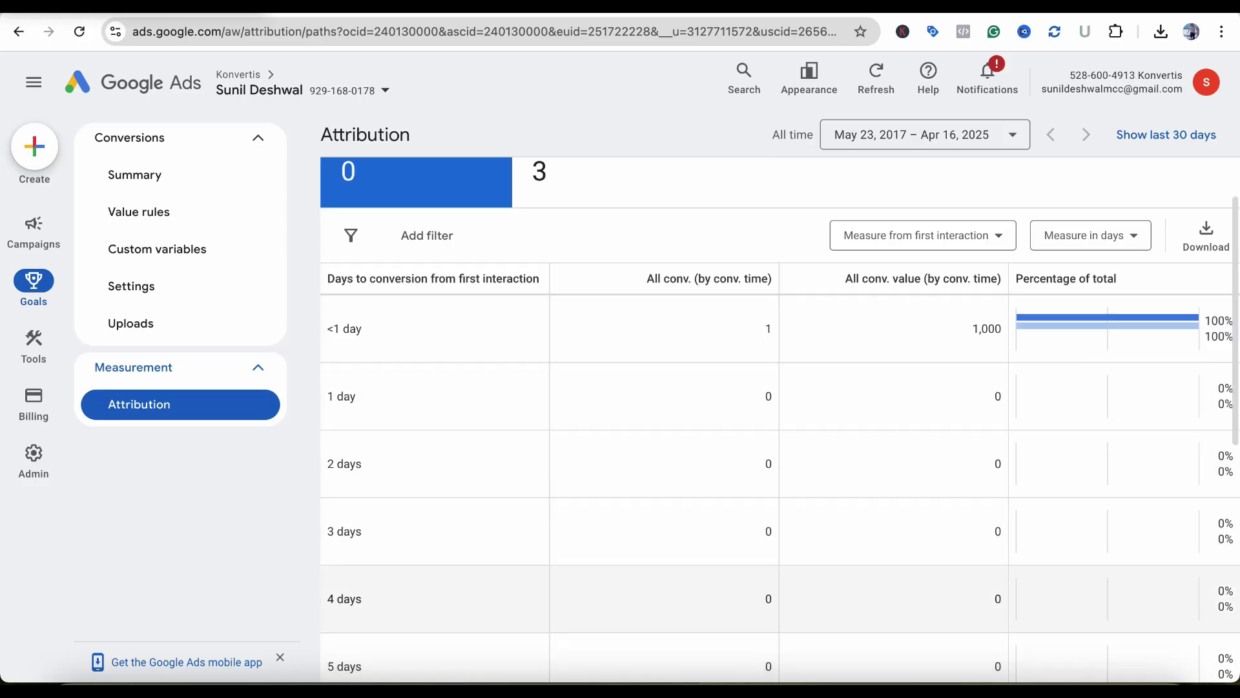
scroll(776, 472, down, 8)
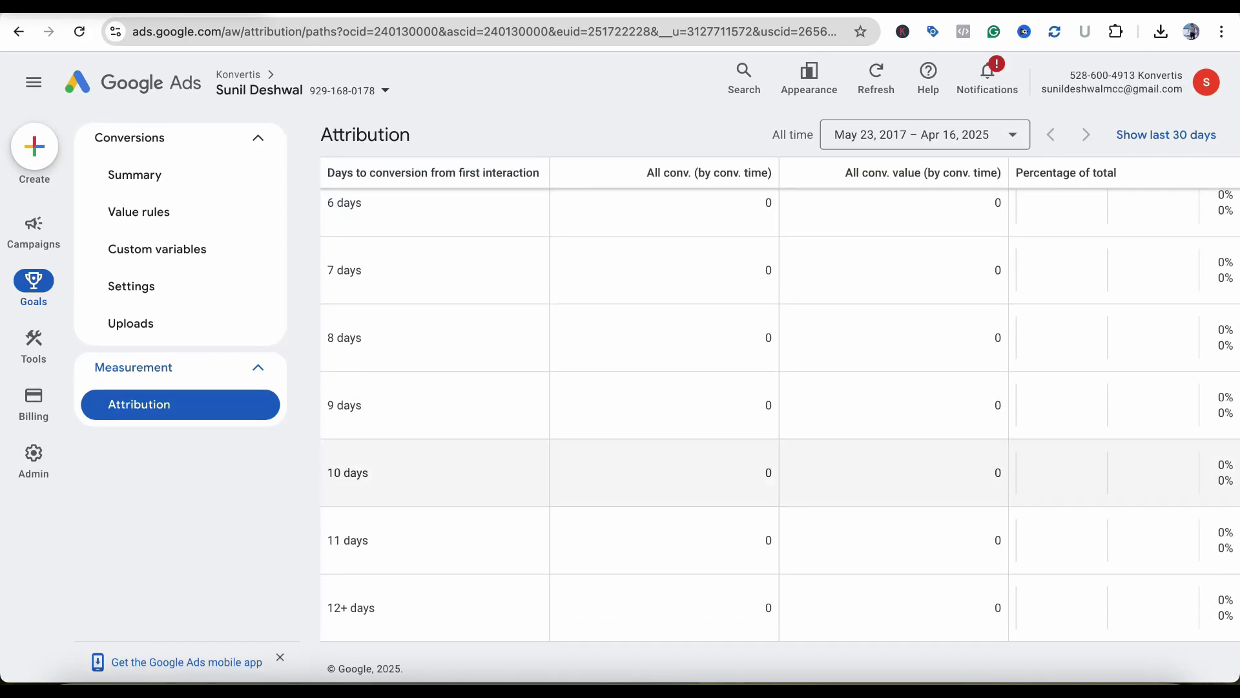
scroll(775, 472, up, 10)
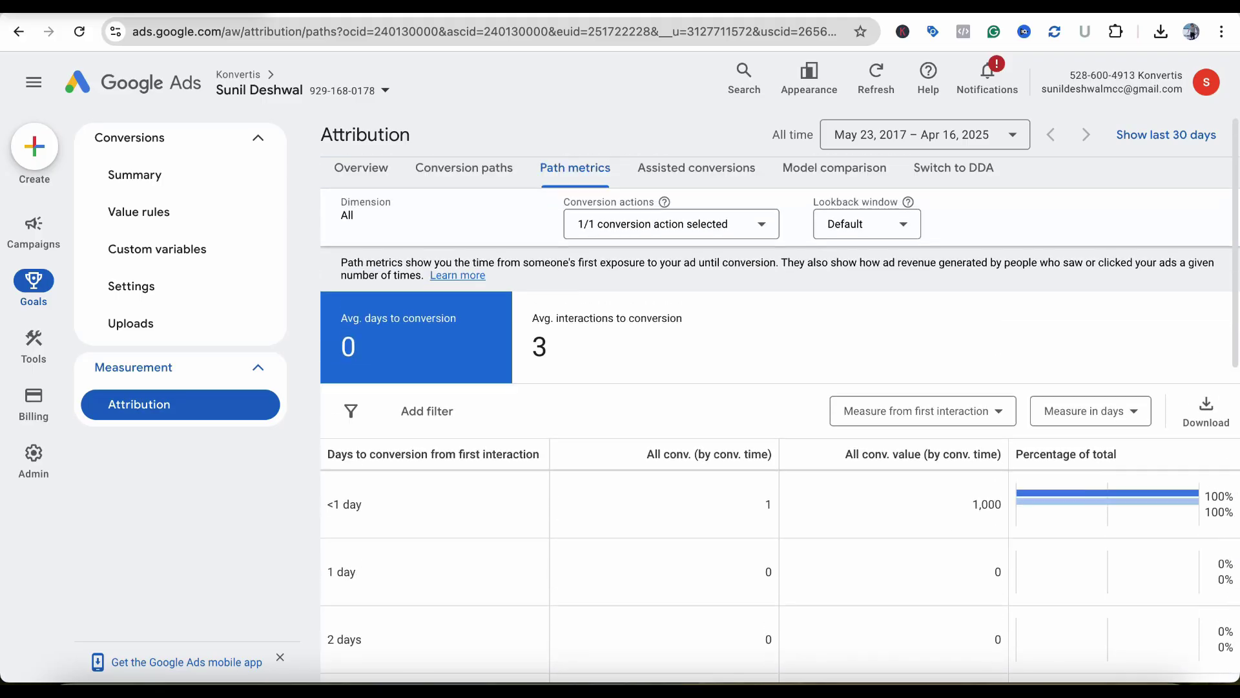
scroll(776, 472, down, 3)
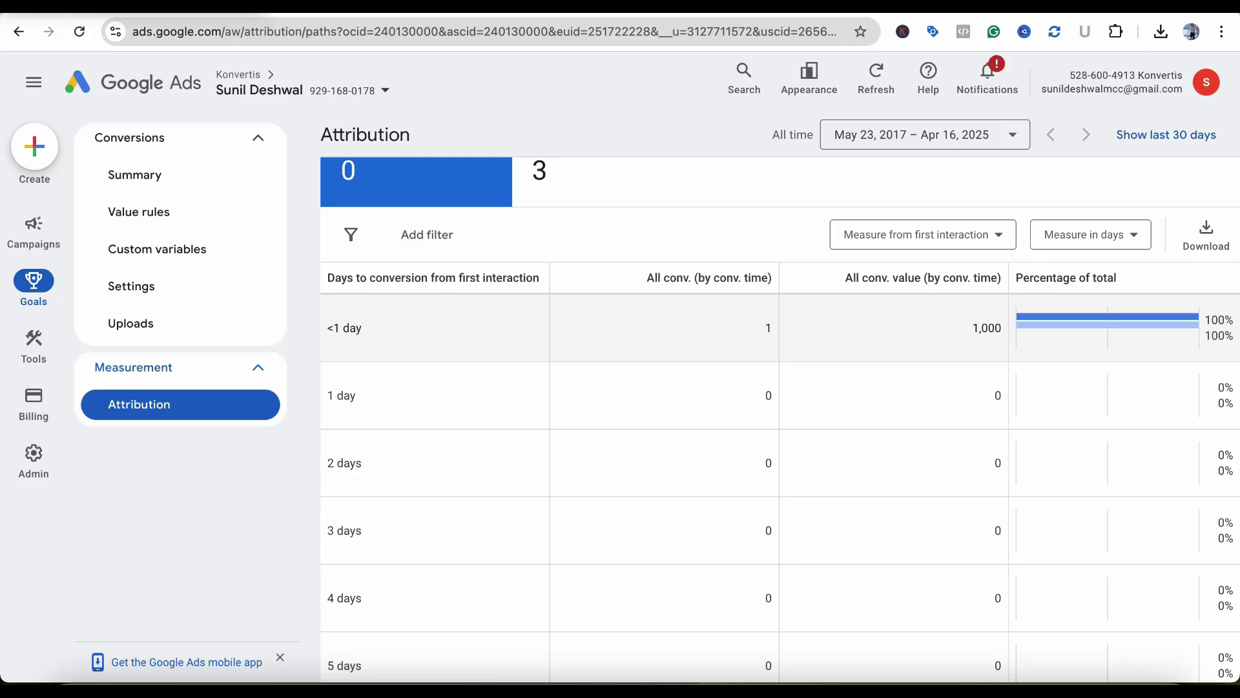
scroll(775, 420, up, 3)
Revisit the Conversion paths report and compare it with the Path metrics days to conversion from last interaction
click(464, 177)
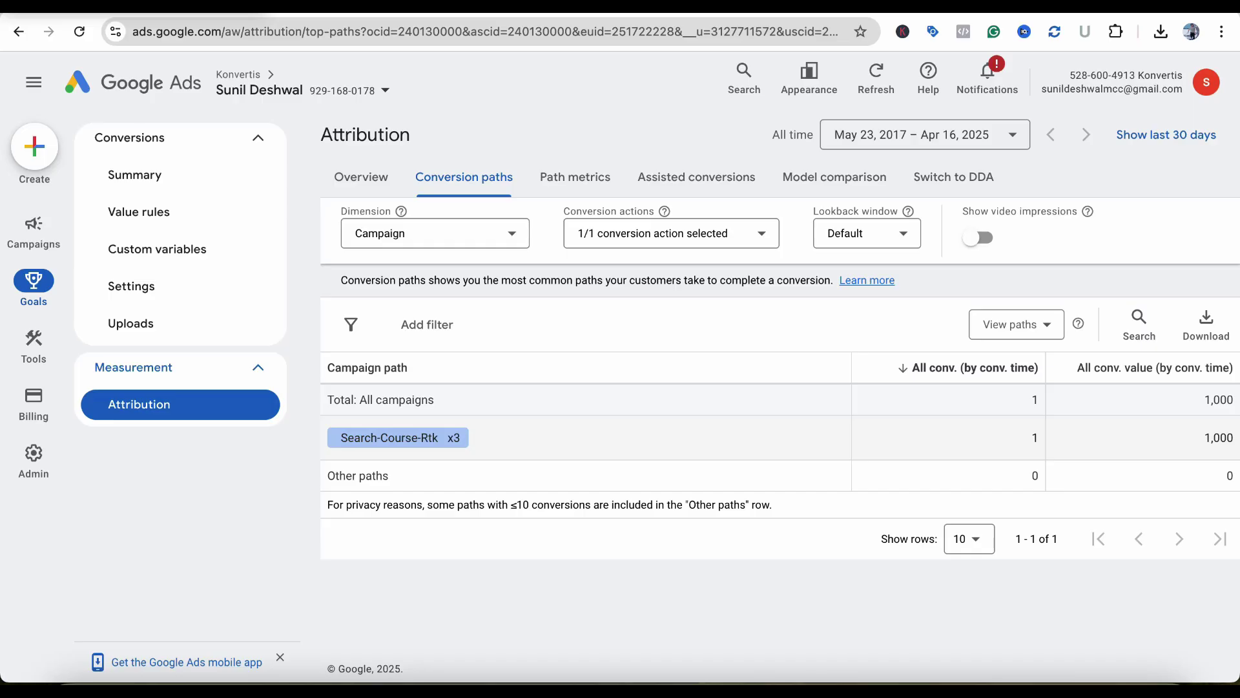
click(575, 176)
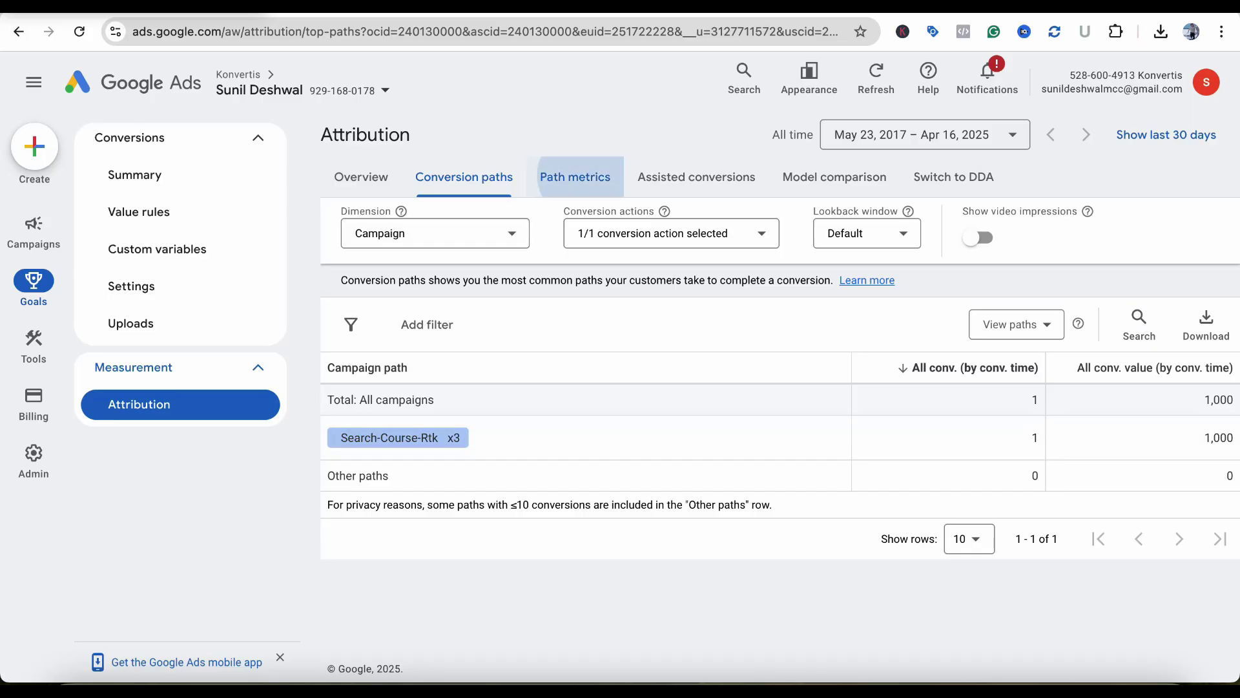
scroll(775, 420, down, 3)
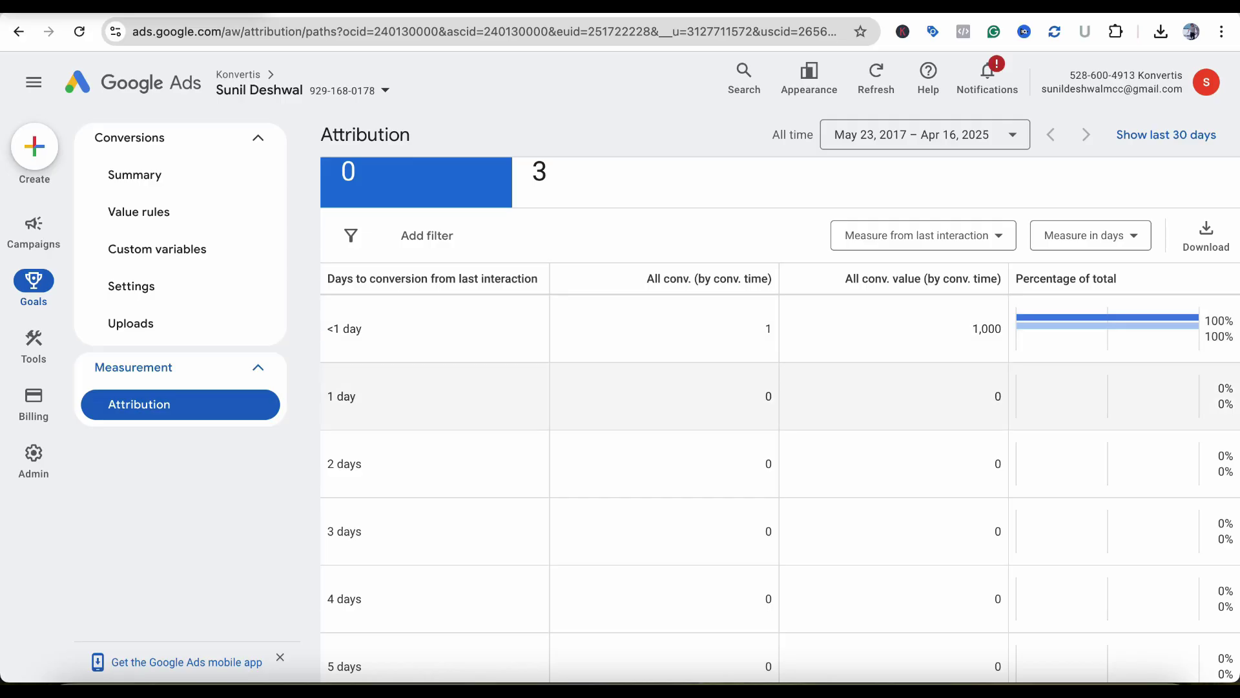
scroll(775, 387, down, 1)
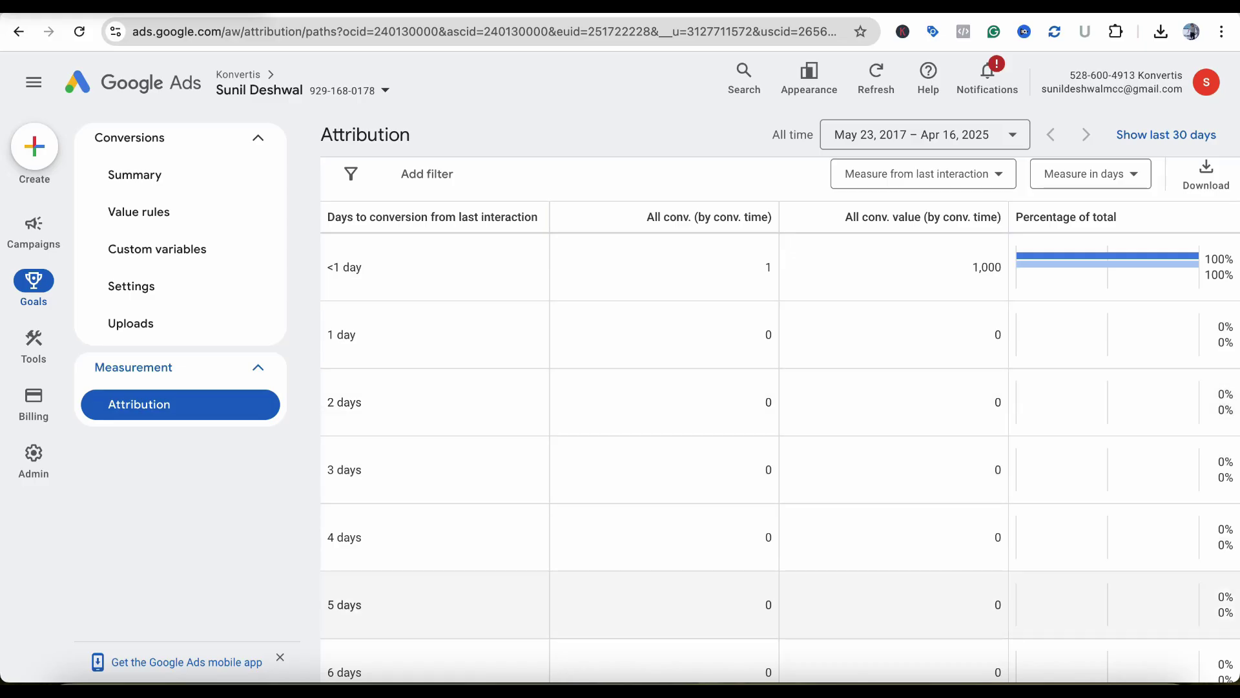
scroll(775, 420, up, 4)
scroll(775, 420, down, 3)
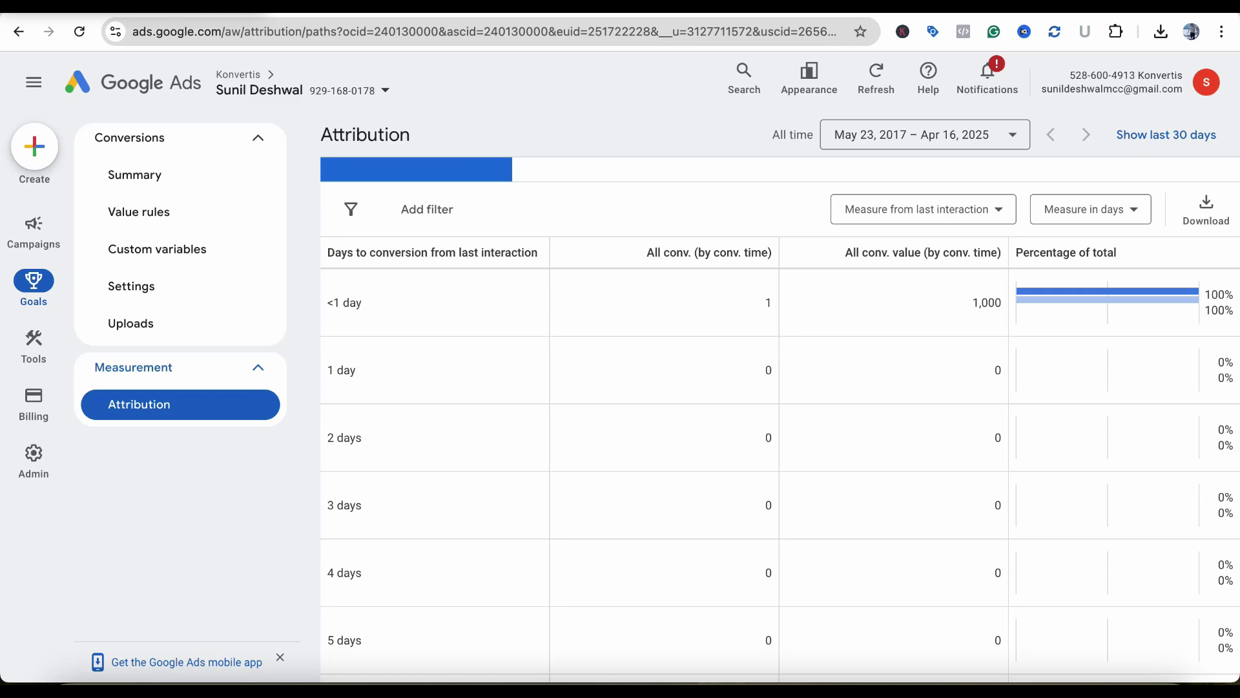
scroll(924, 388, up, 3)
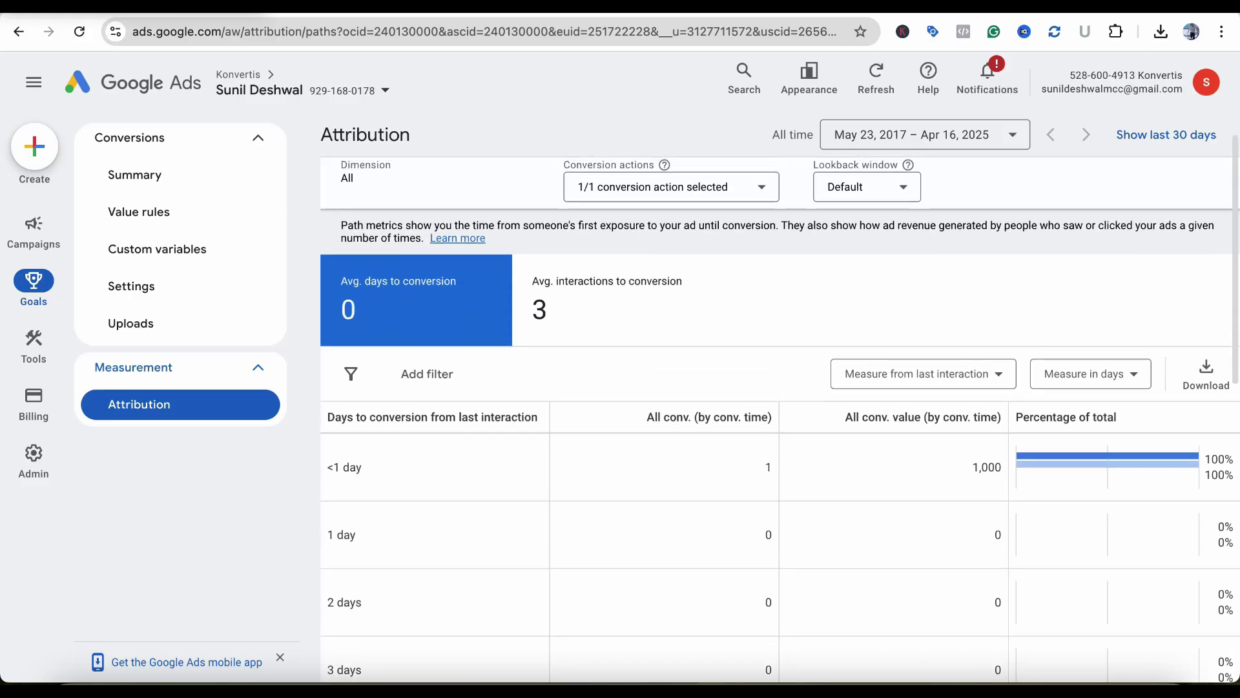
Choose Last interaction as the starting point for measuring days to conversion and review the table
click(924, 373)
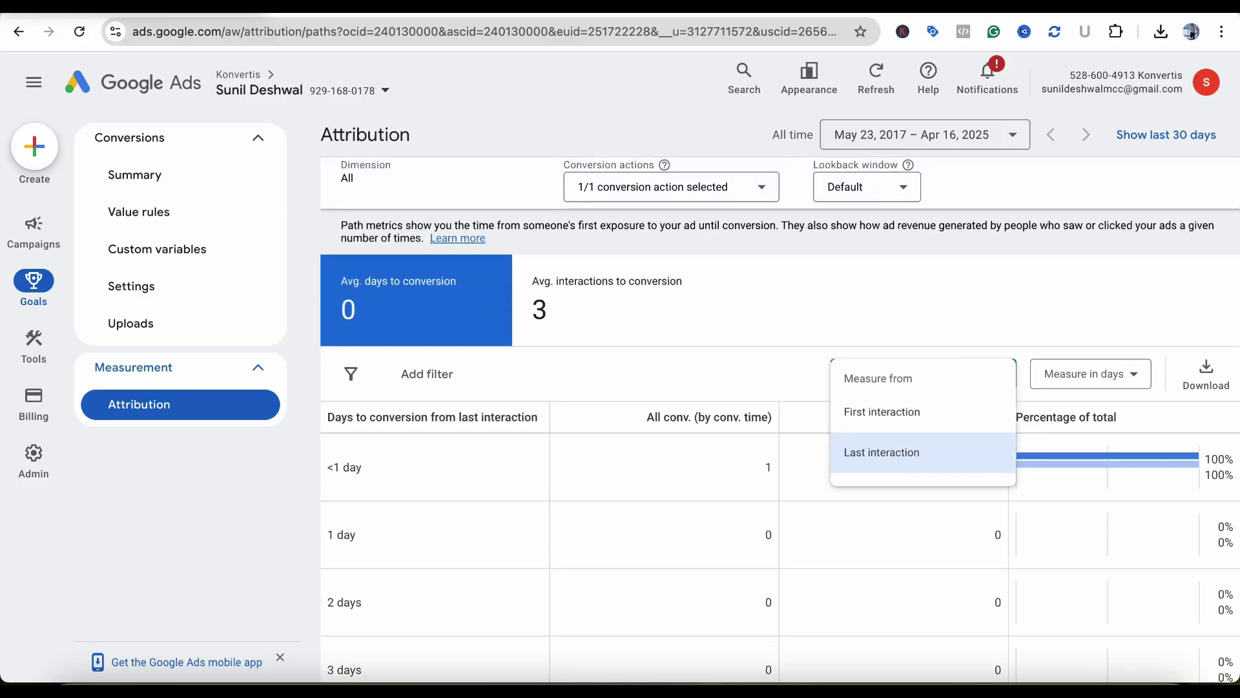
key(Return)
scroll(780, 411, down, 2)
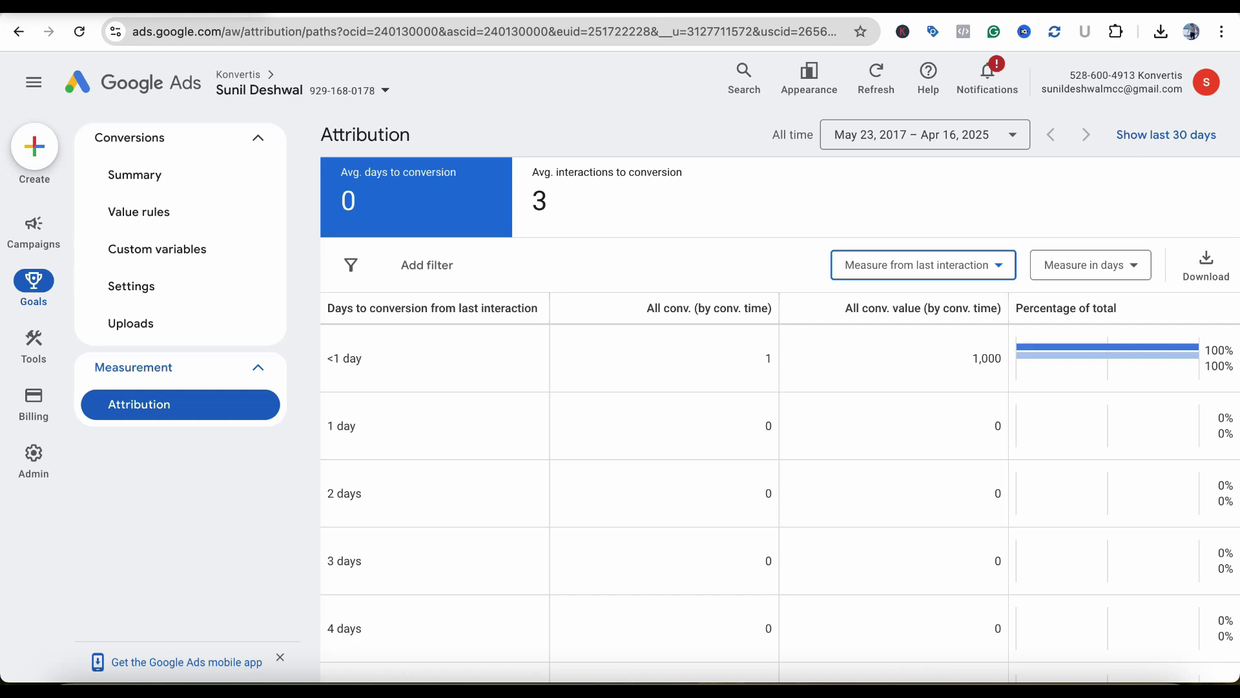
Switch the Path metrics report to average interactions to conversion and review the interactions before conversion table
click(608, 197)
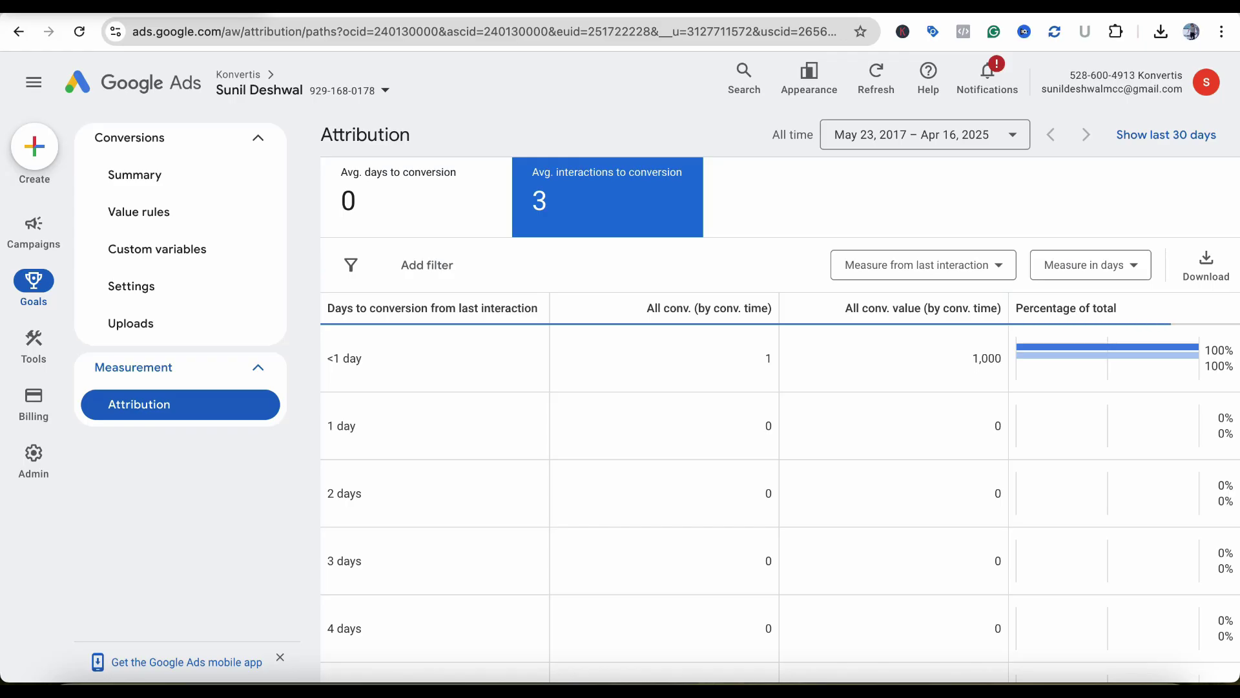
scroll(780, 396, down, 2)
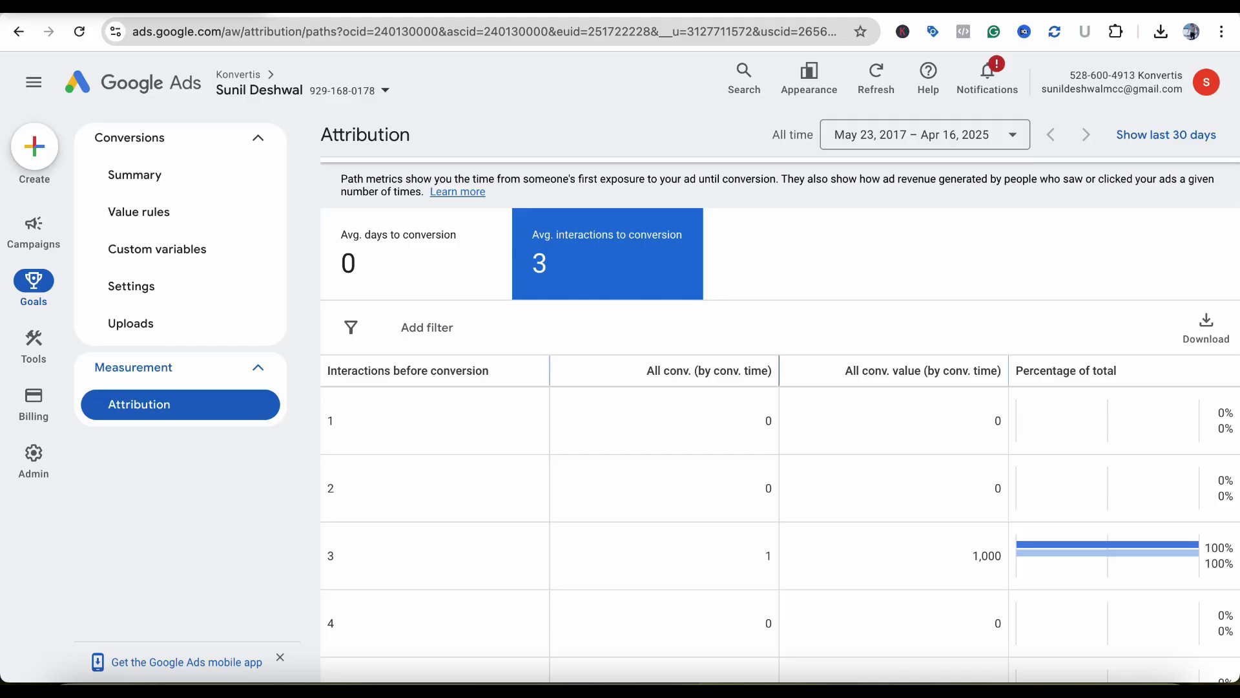
scroll(780, 420, down, 1)
Compare the Search-Course-Rtk path in the Conversion paths report with the interactions before conversion in Path metrics
scroll(779, 395, up, 3)
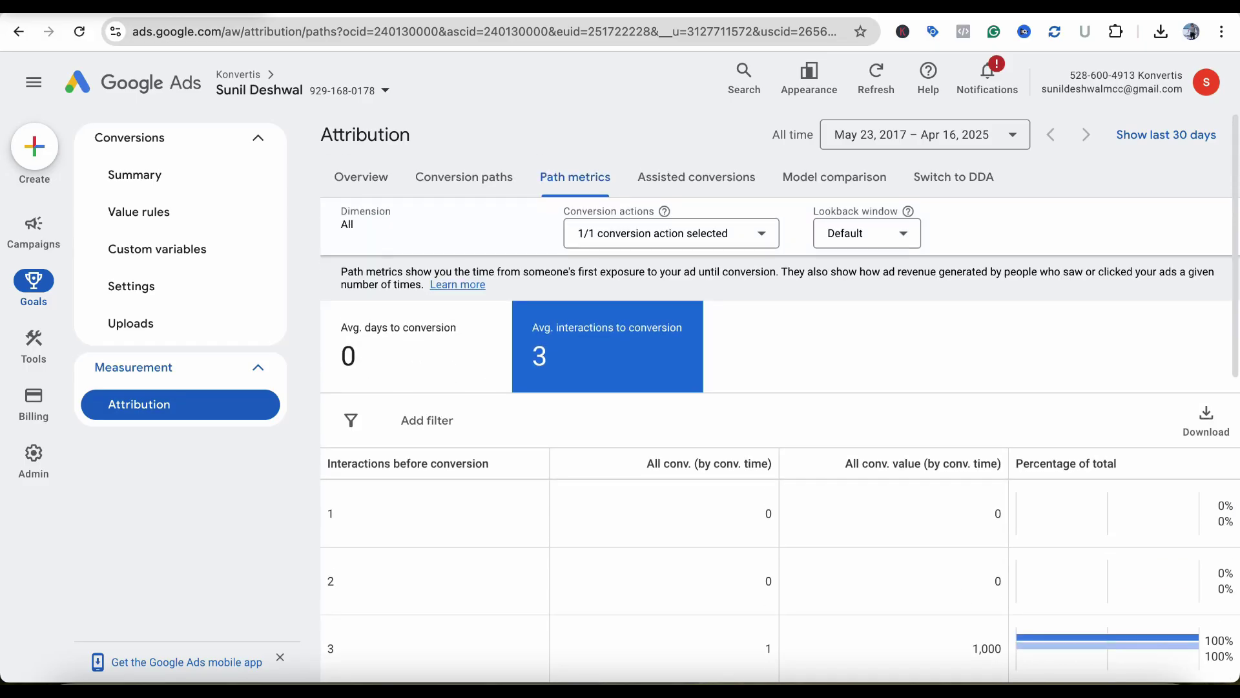
click(464, 176)
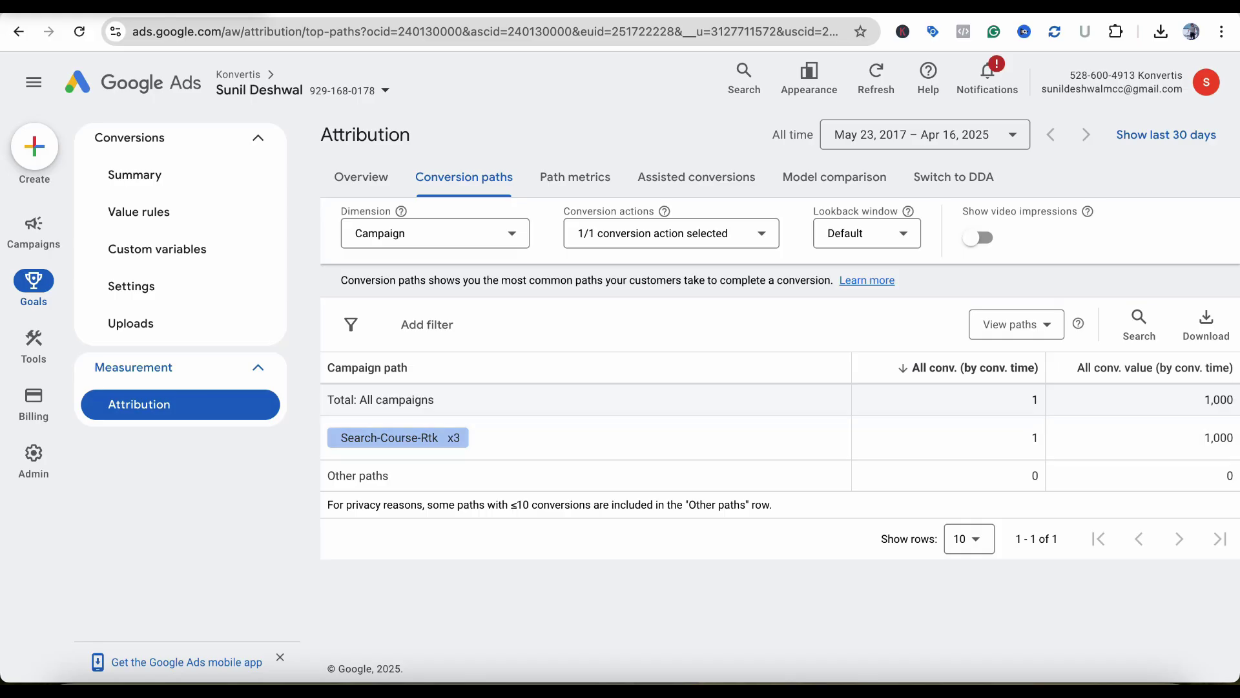
click(575, 176)
click(607, 349)
scroll(775, 452, down, 3)
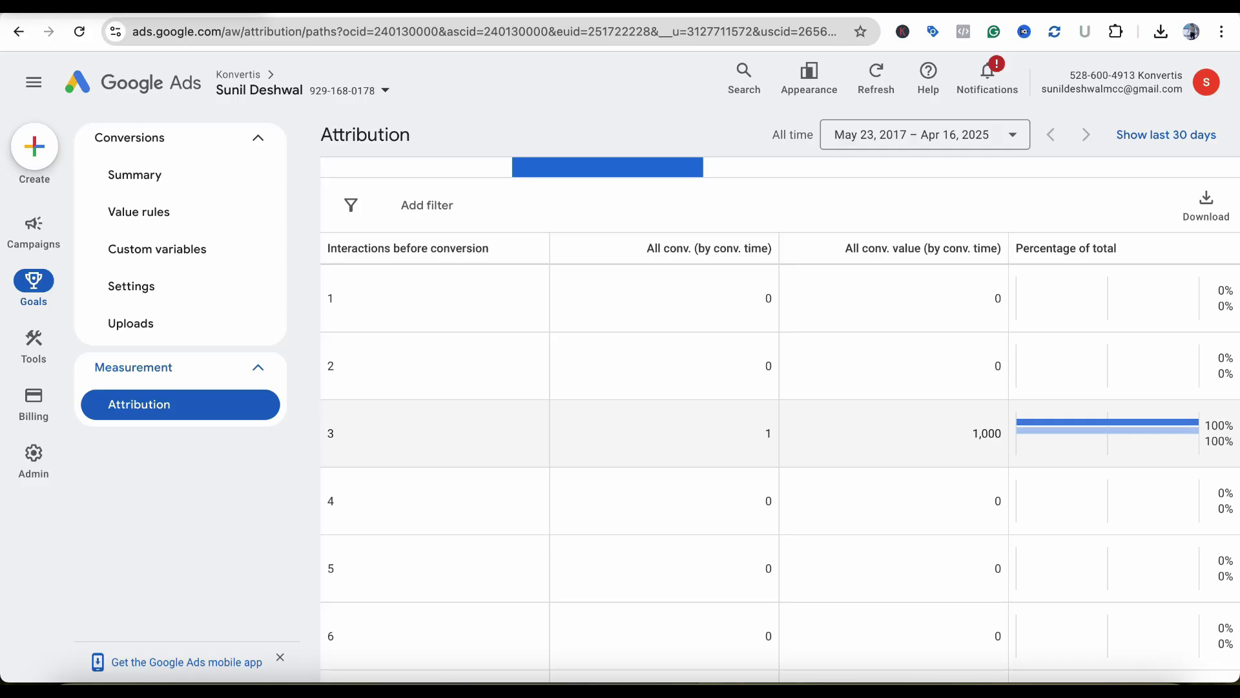
Examine the Assisted conversions report by campaign and compare it with the Search-Course-Rtk path in Conversion paths
scroll(780, 420, up, 3)
click(697, 176)
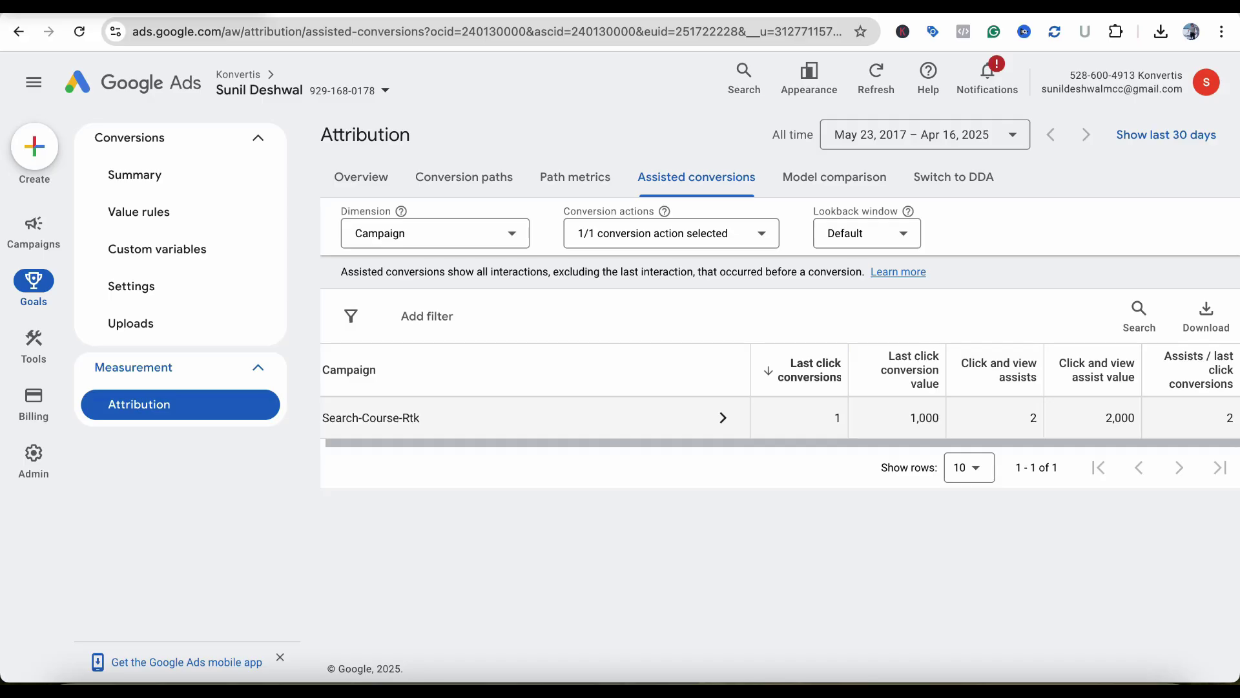
click(464, 176)
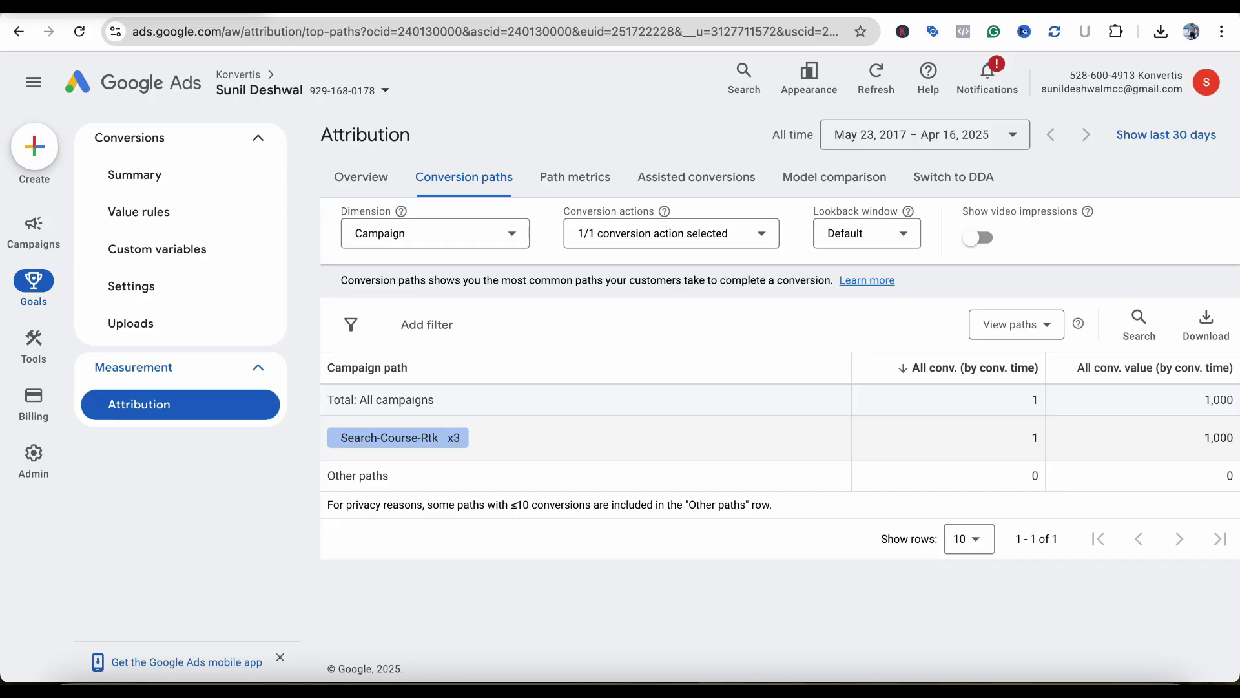
click(696, 176)
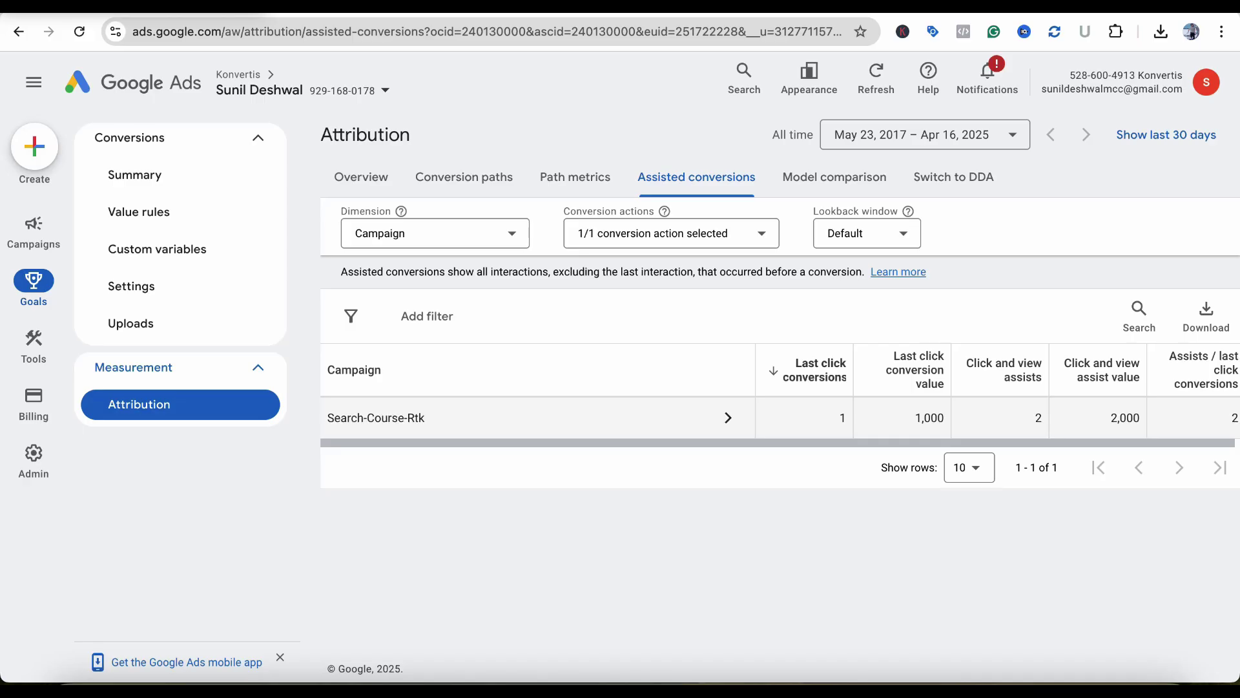
Review last click versus data-driven results in Model comparison and the conversion actions' eligibility in Switch to DDA
click(834, 177)
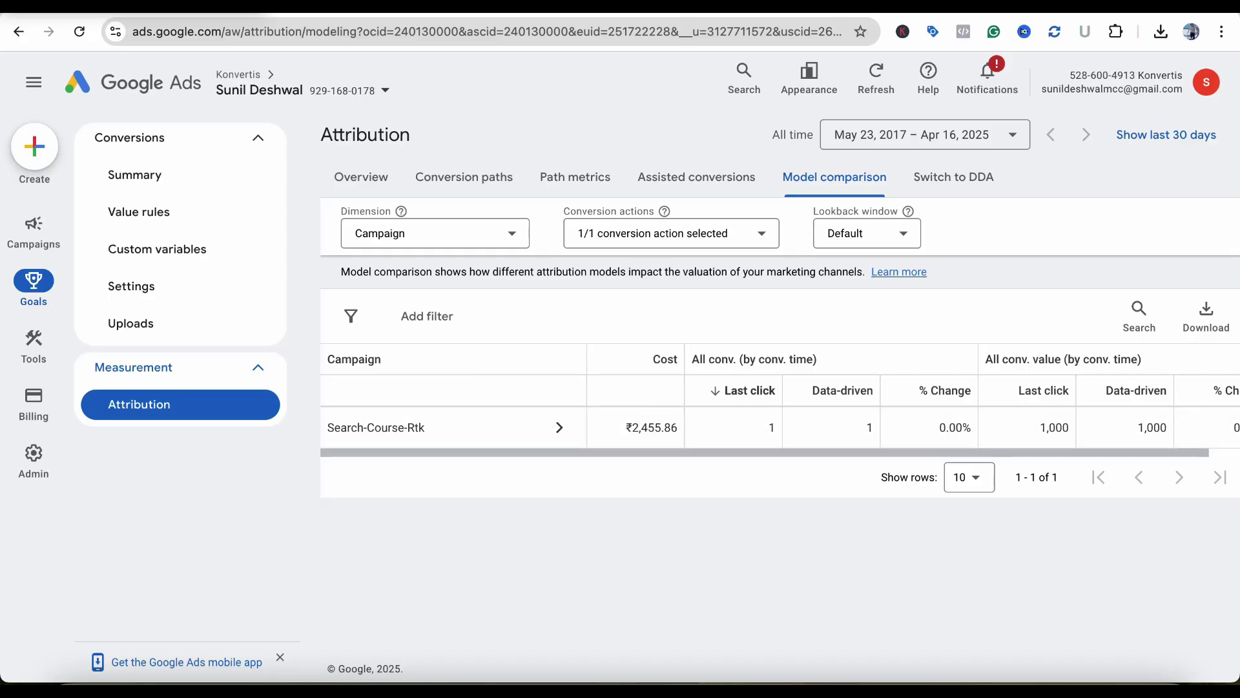
click(953, 177)
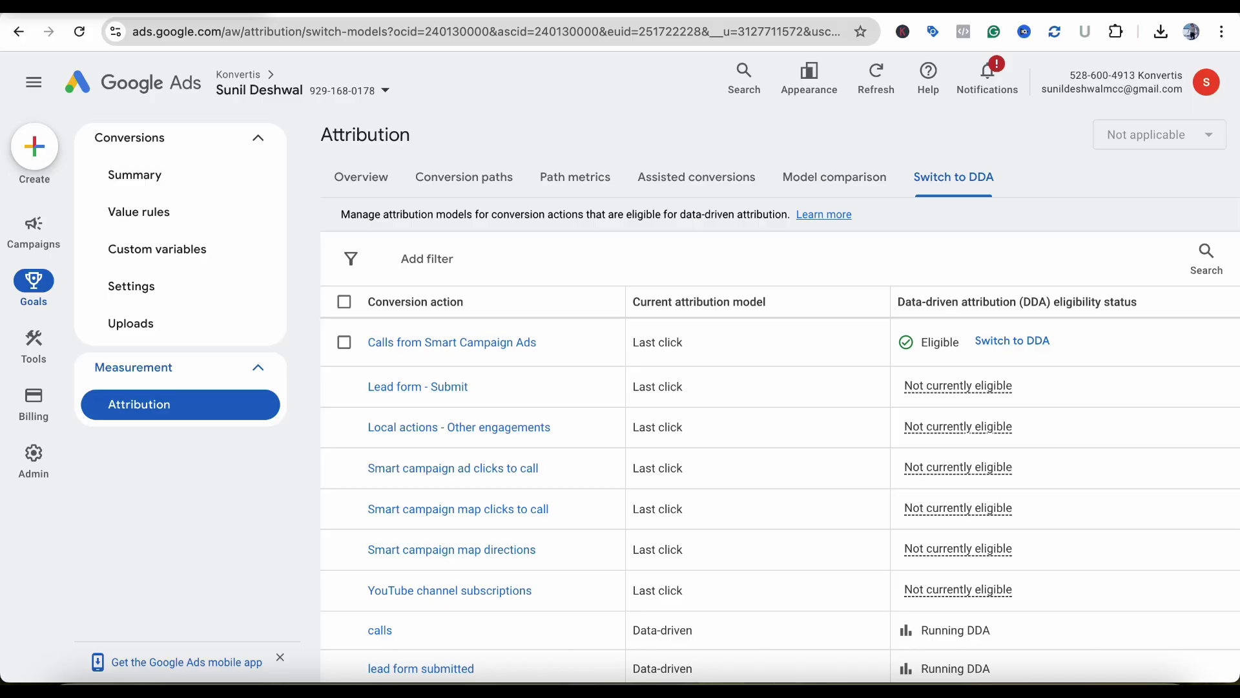
Review the goals in the conversions Summary and check the details of the "lead form submitted" conversion action
click(134, 175)
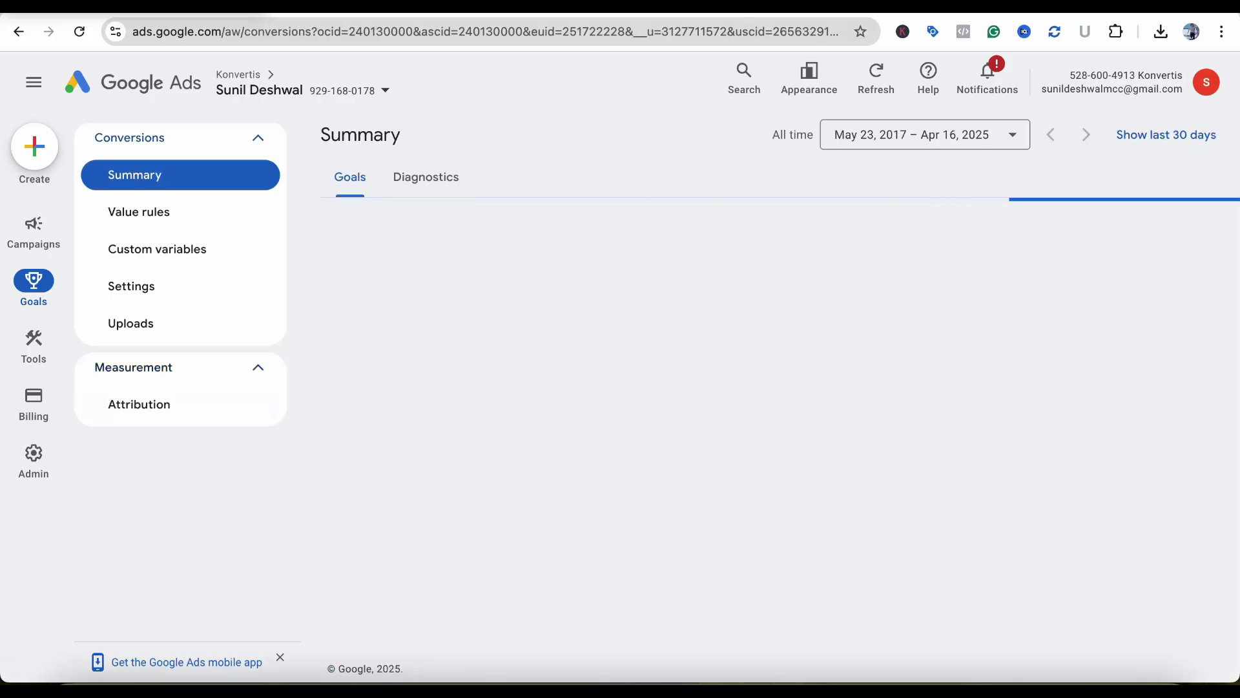
scroll(780, 420, down, 4)
scroll(780, 419, down, 8)
scroll(780, 420, up, 3)
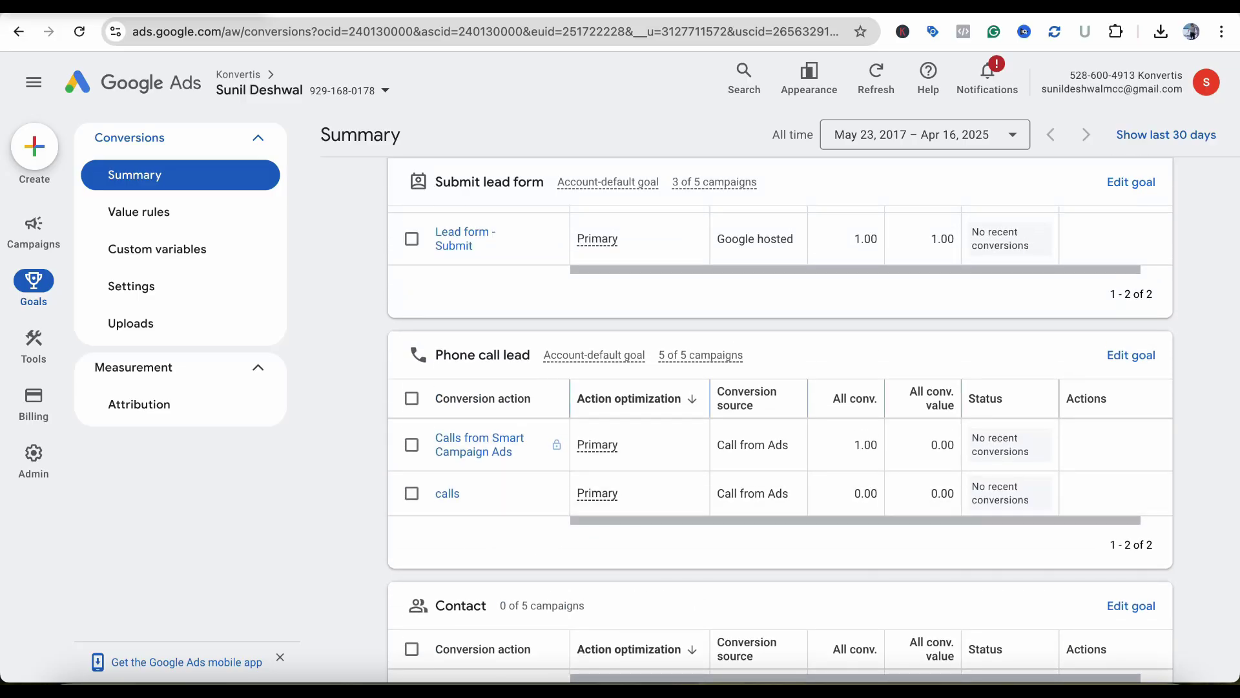
scroll(459, 363, up, 2)
click(460, 362)
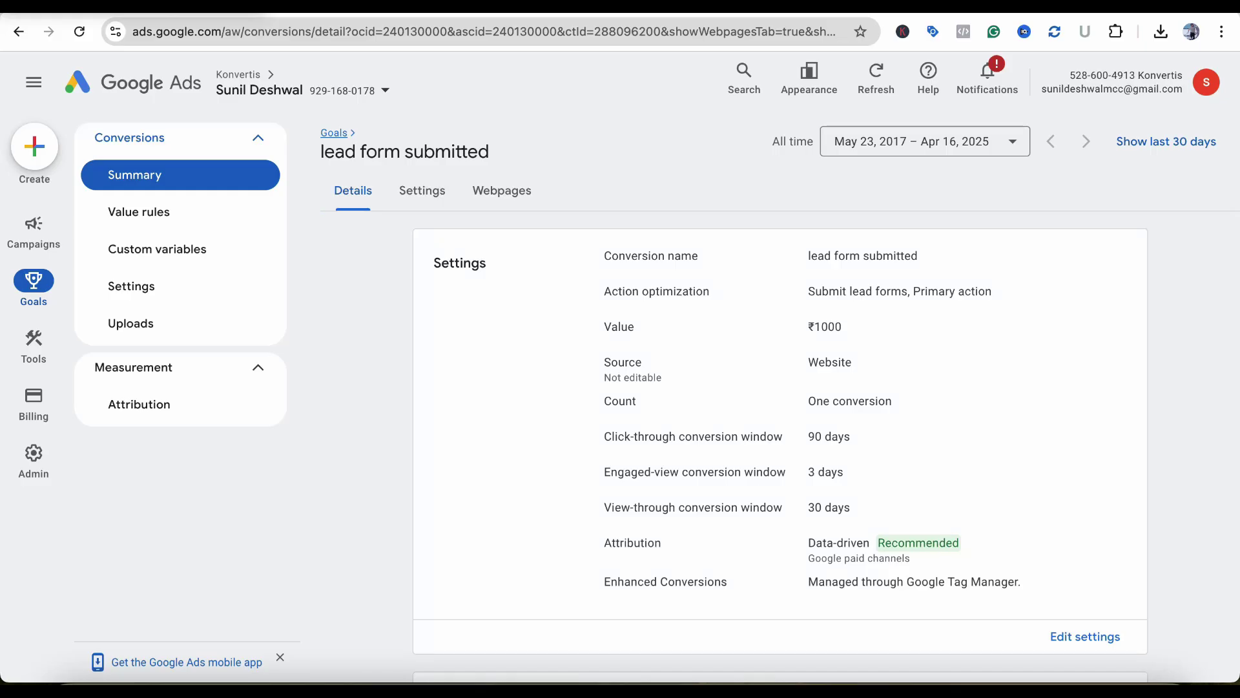
key(alt+Left)
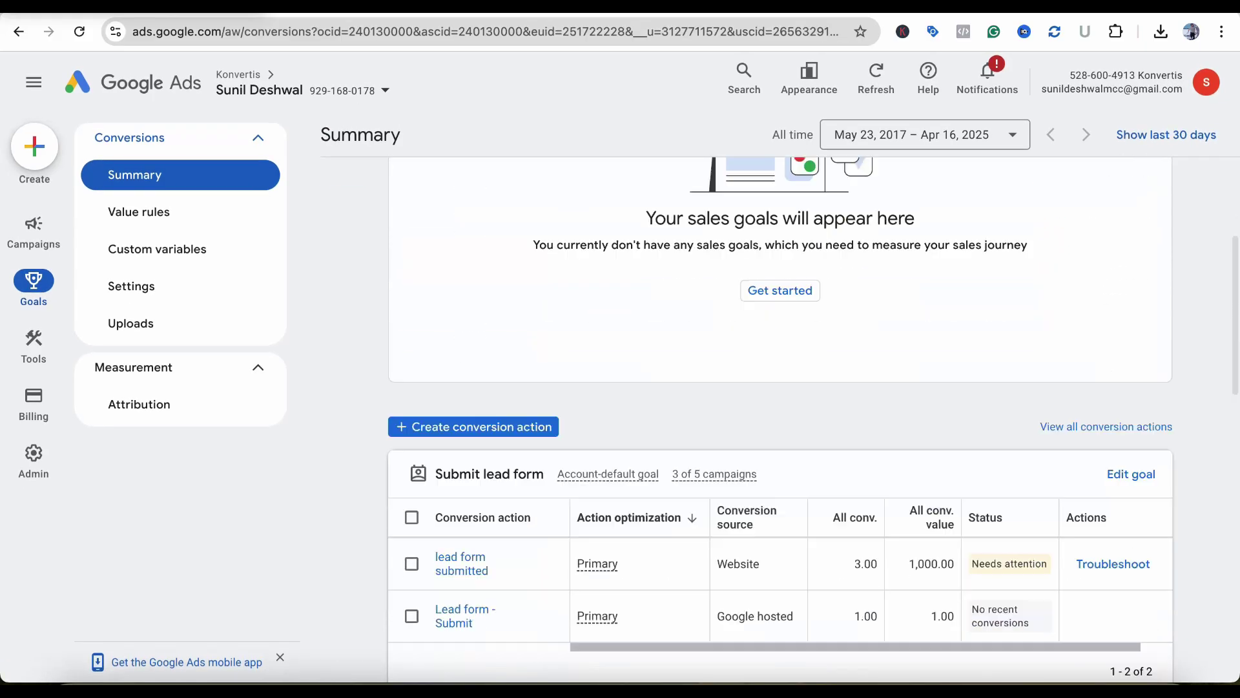
Open the settings of the "lead form submitted" conversion action for editing
scroll(491, 414, down, 2)
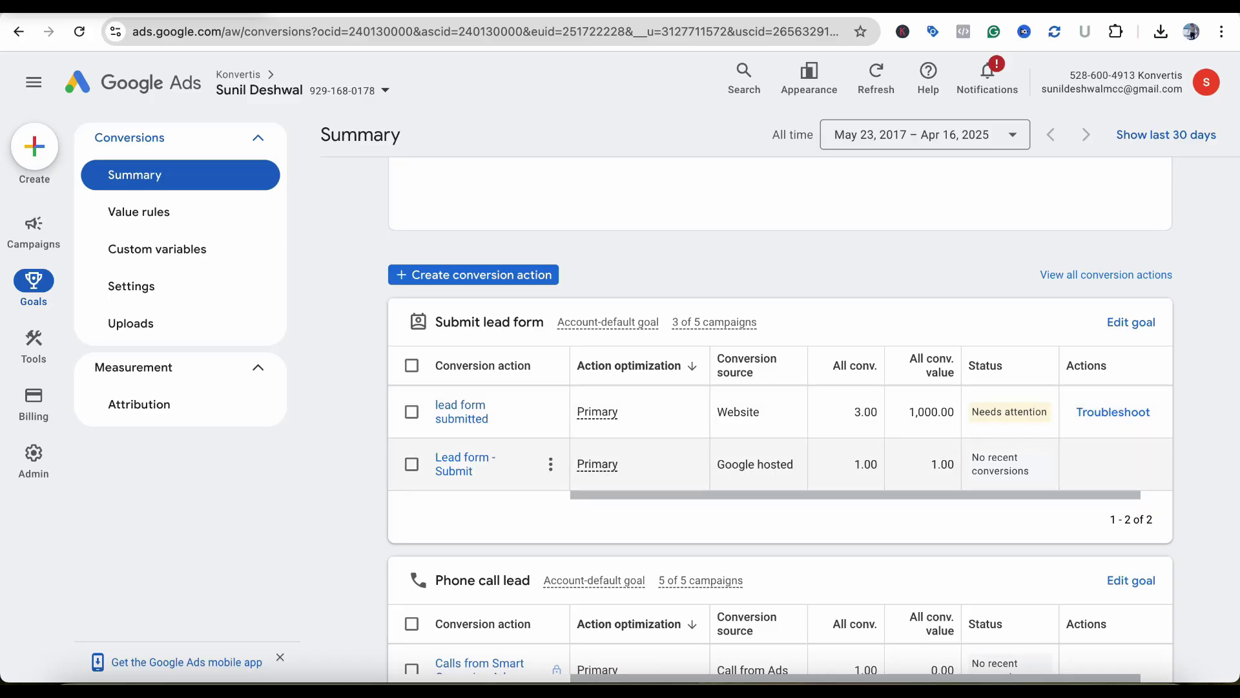
click(460, 411)
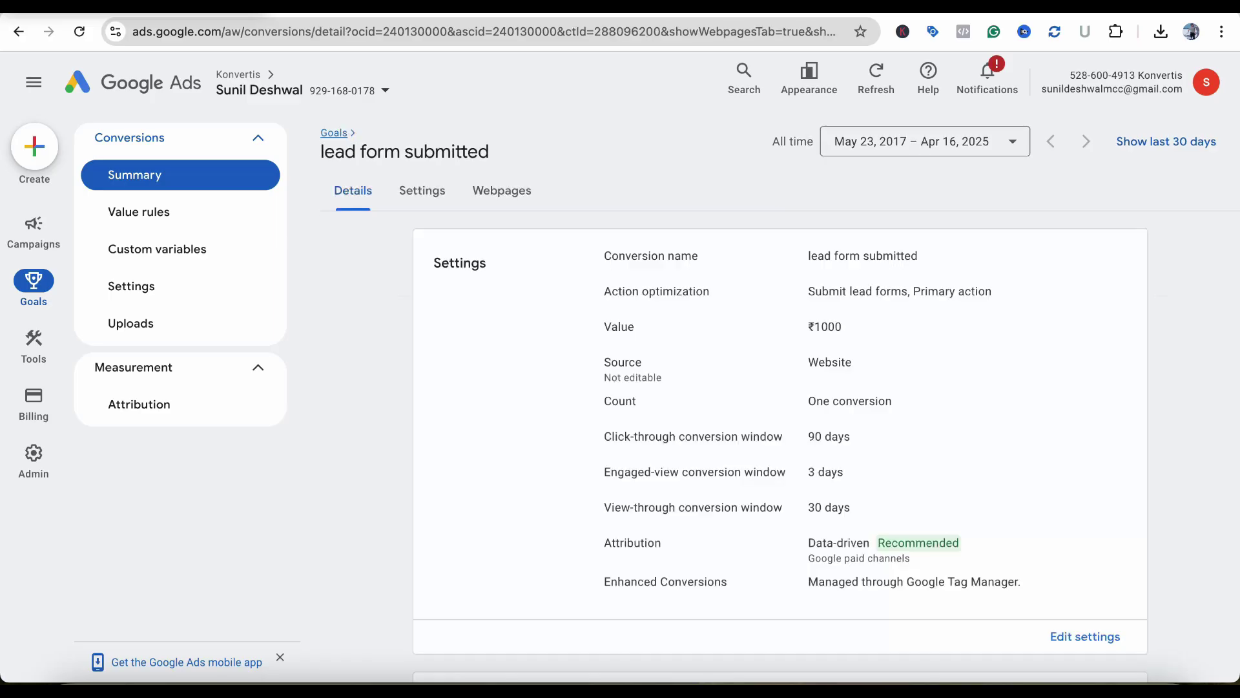
scroll(775, 388, down, 2)
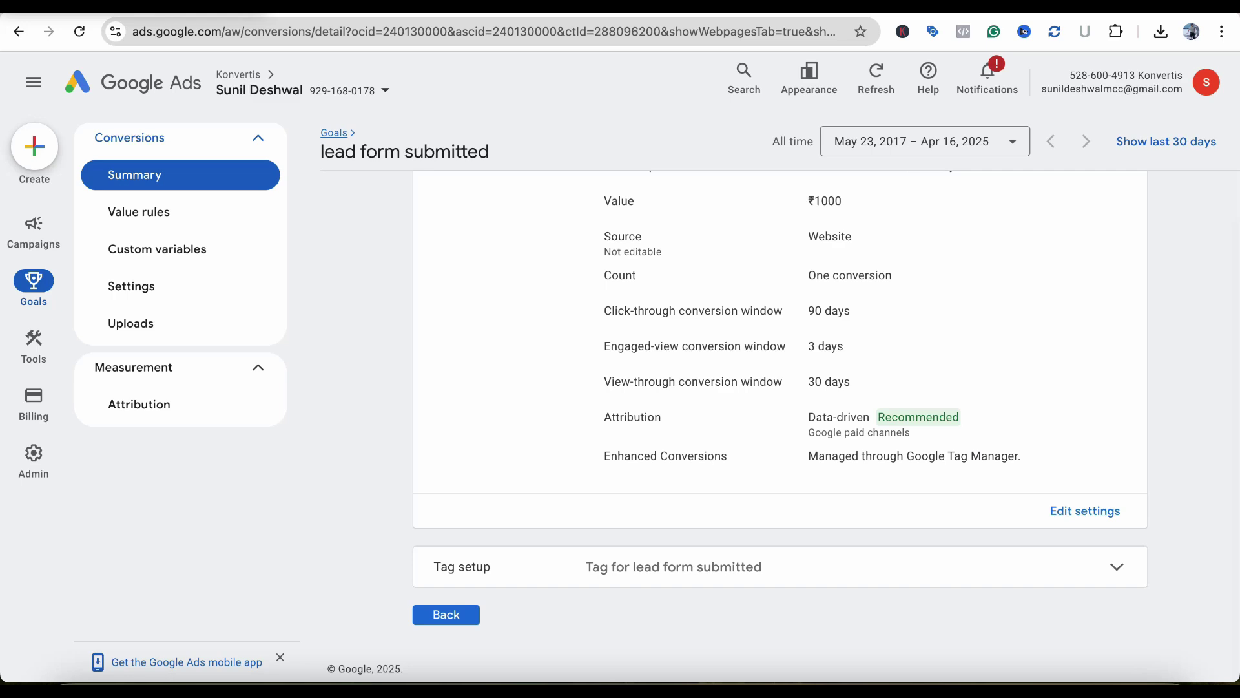
click(1085, 510)
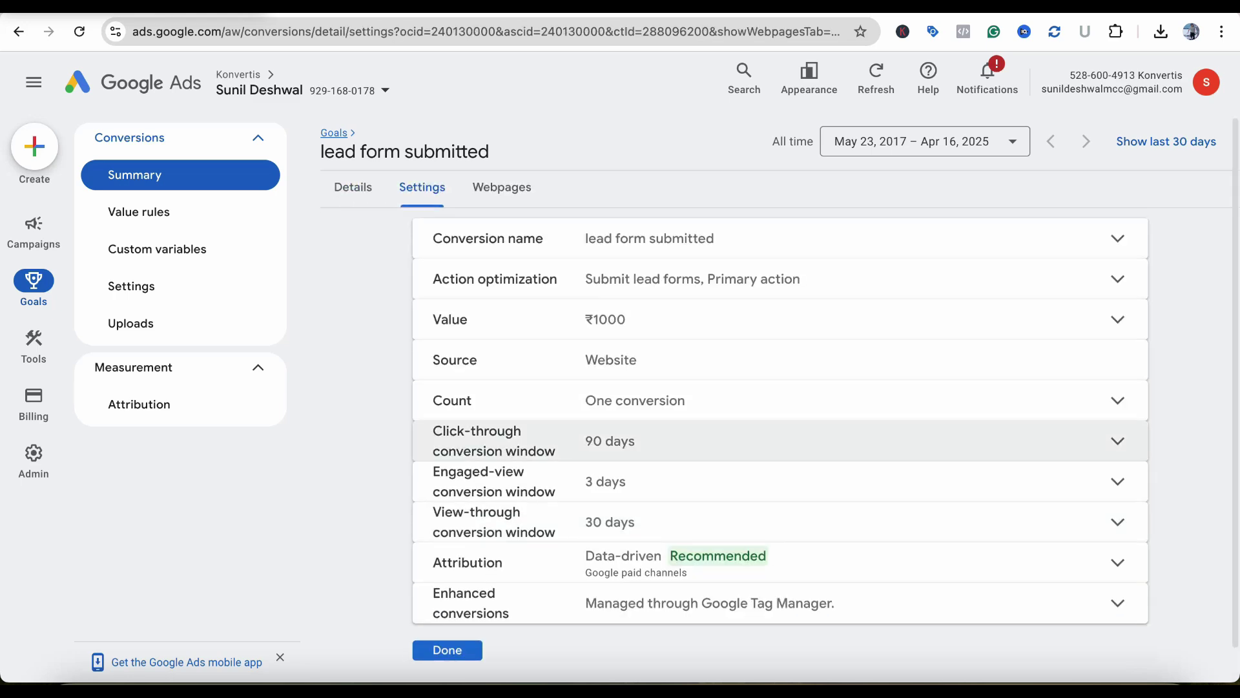
Review the available attribution models for "lead form submitted" and save its attribution setting with Data-driven selected
scroll(775, 517, down, 1)
click(775, 526)
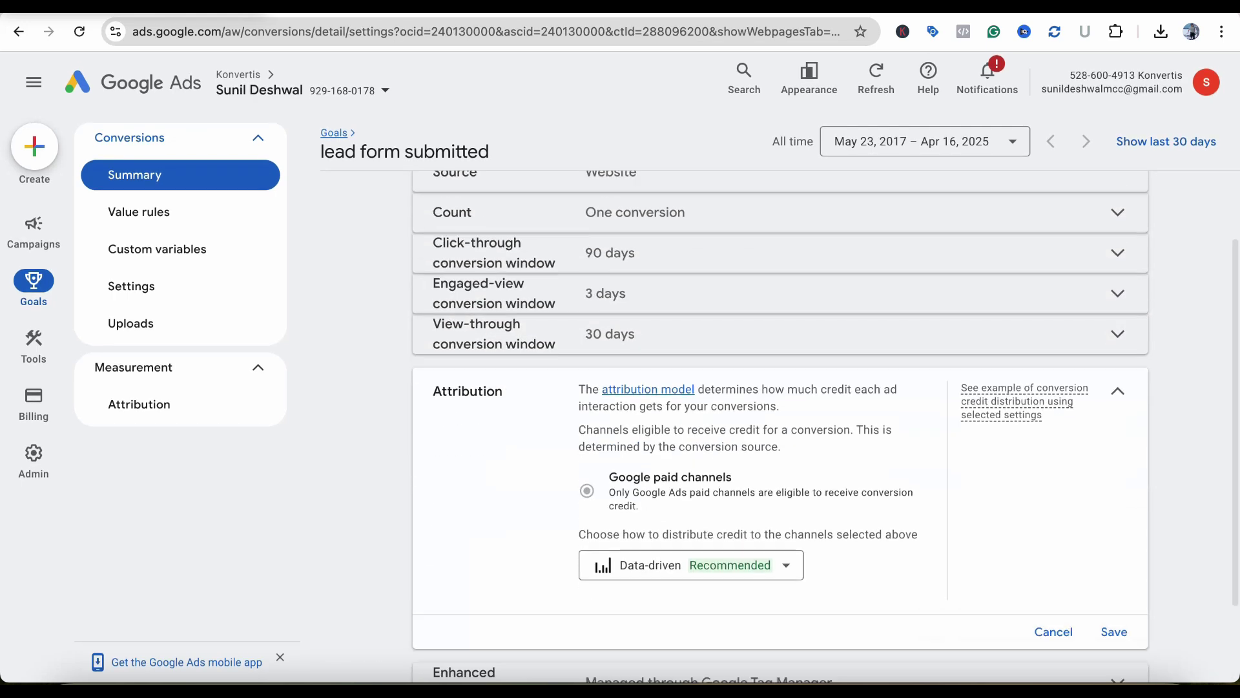
click(785, 564)
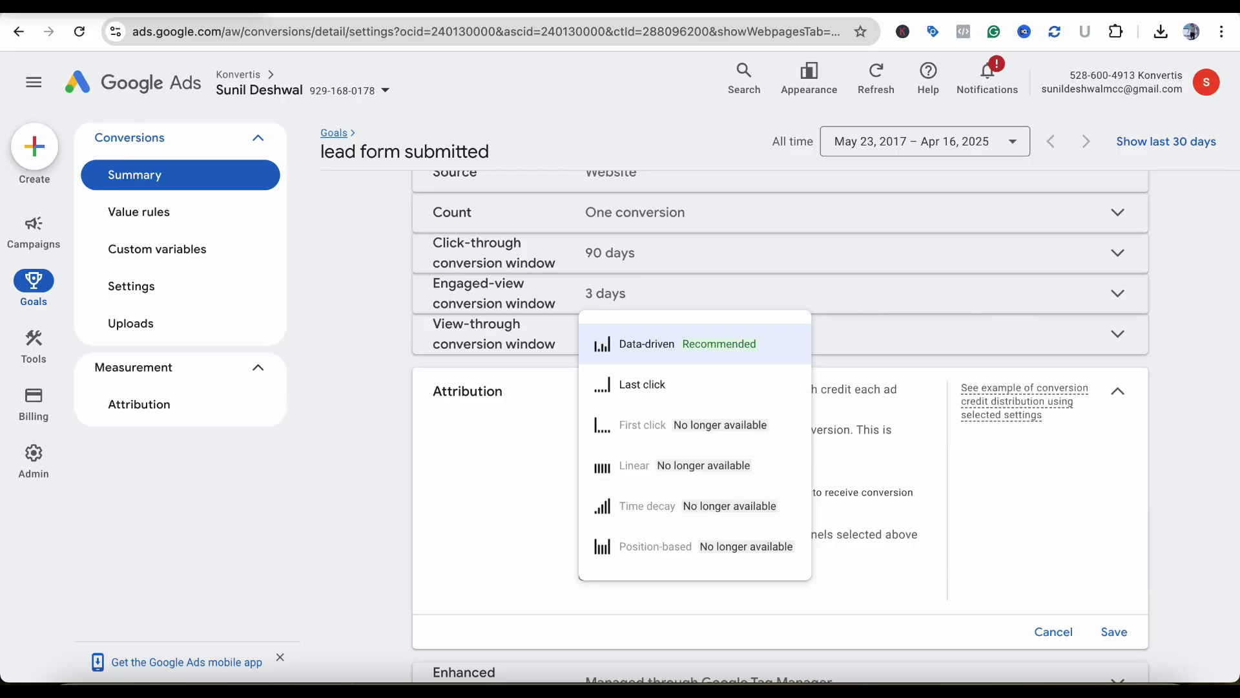
key(Escape)
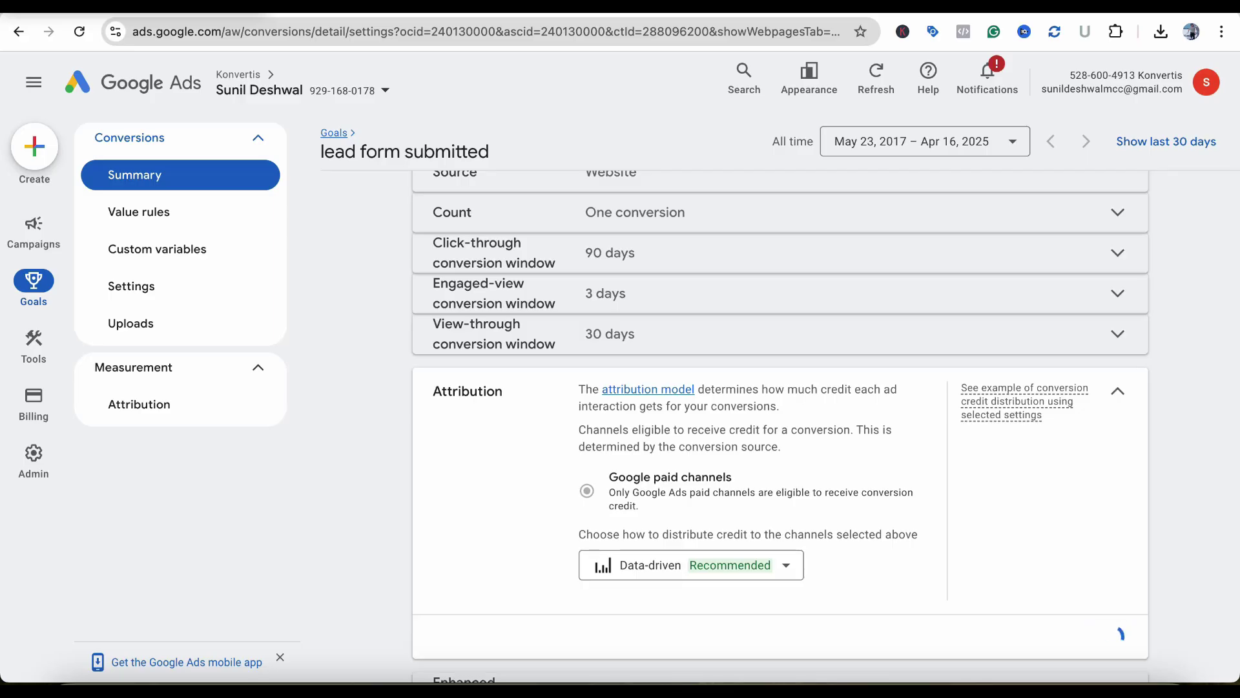
click(1115, 631)
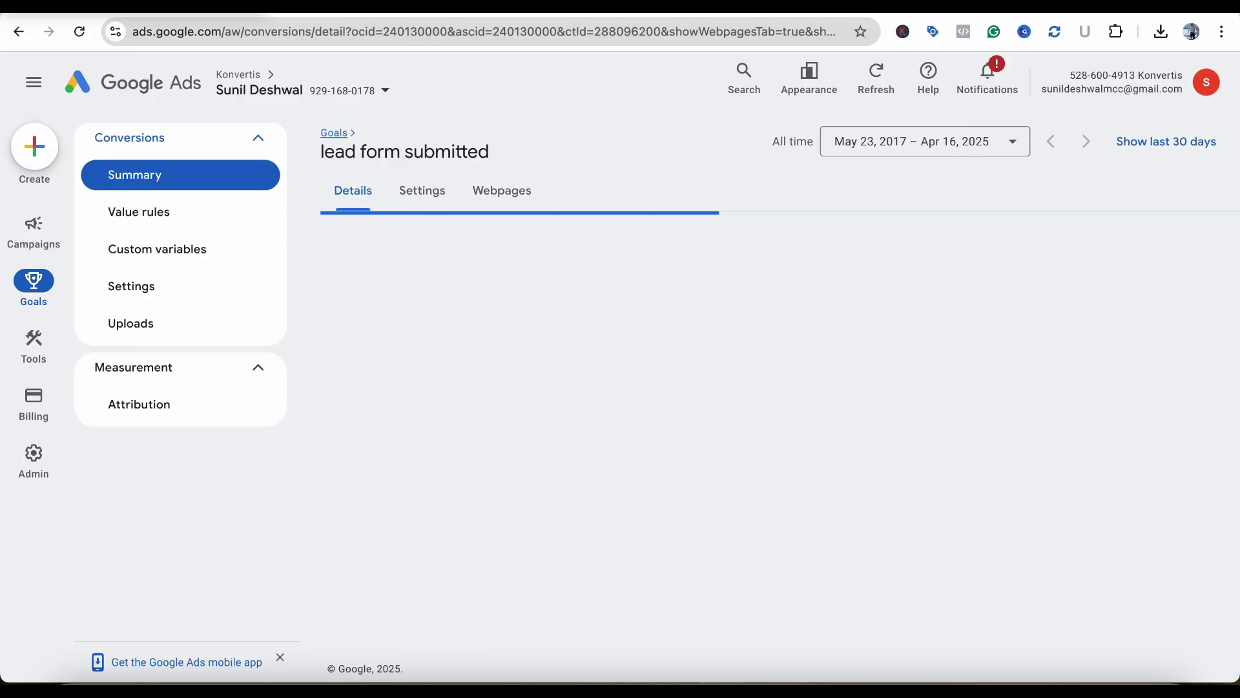